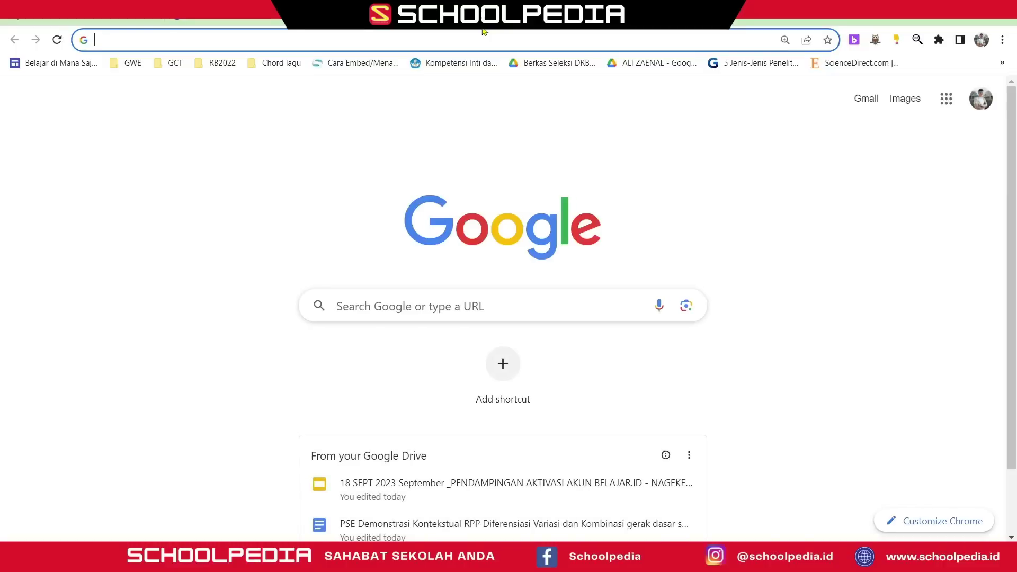
# - Type the search 'meredeka mengajar' on the new Google start page
pyautogui.write('meredeka men')
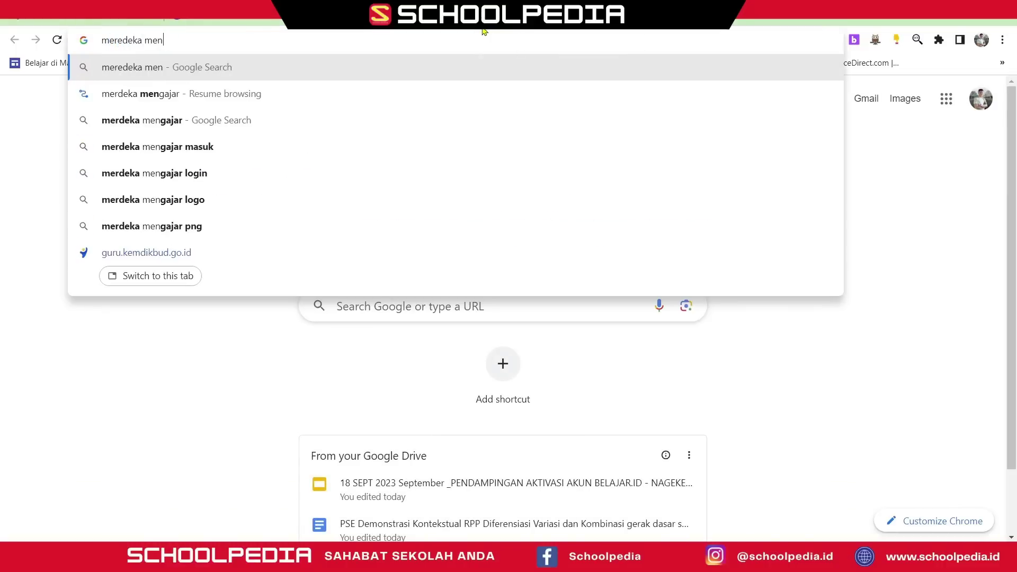
pyautogui.write('gajar')
# - Search for Merdeka Mengajar, open the site, and start its Google account sign-in
pyautogui.press('Return')
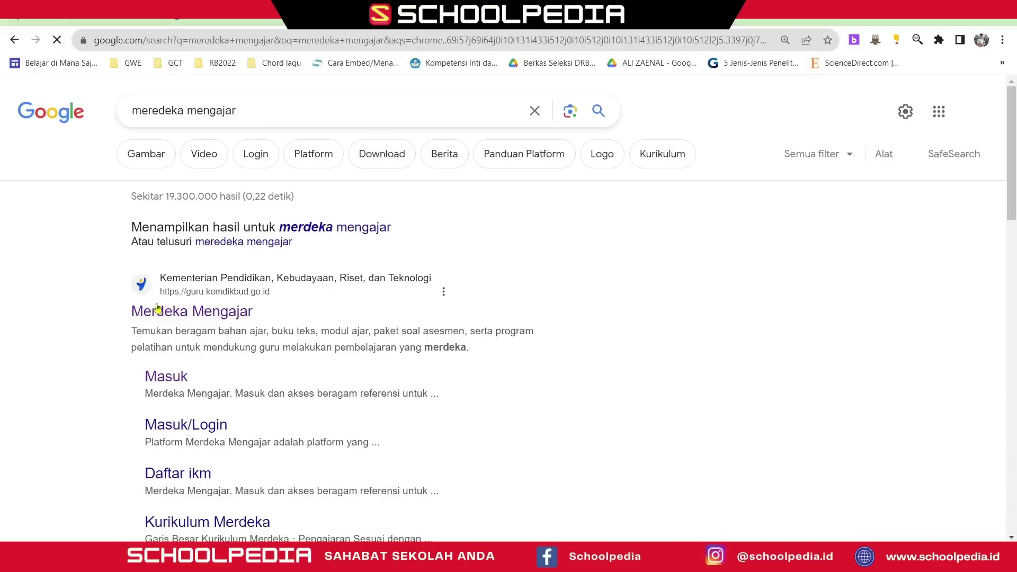
pyautogui.click(169, 316)
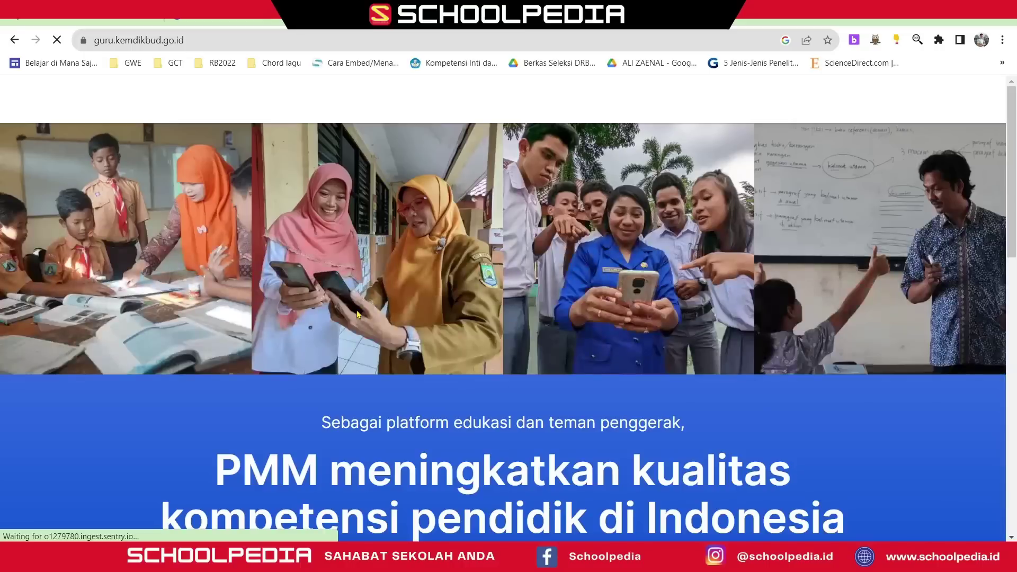
pyautogui.click(889, 108)
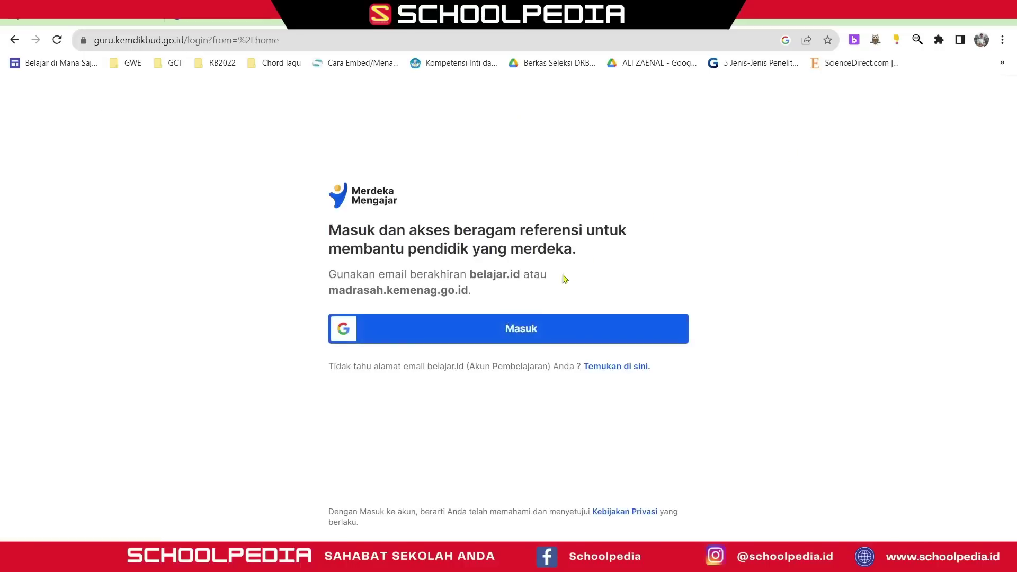
pyautogui.click(417, 337)
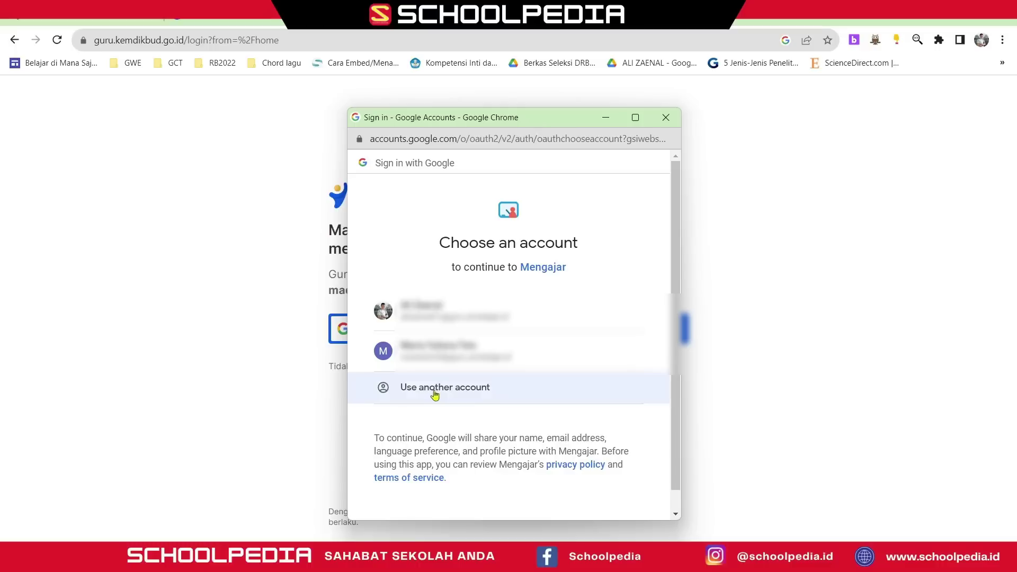
# - Choose another account and enter the teacher's belajar.id school email address
pyautogui.click(434, 394)
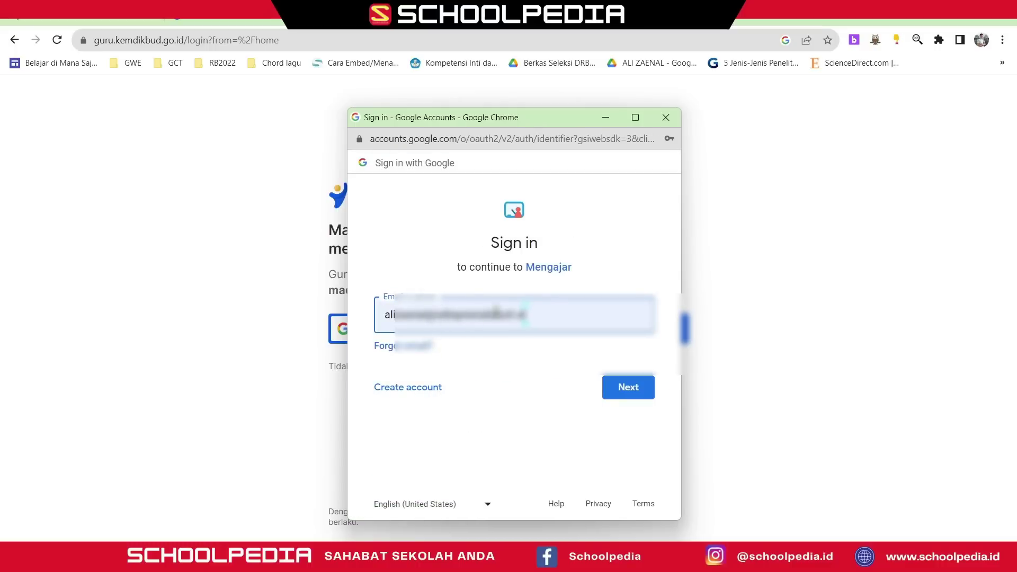
pyautogui.moveTo(535, 315); pyautogui.dragTo(379, 320)
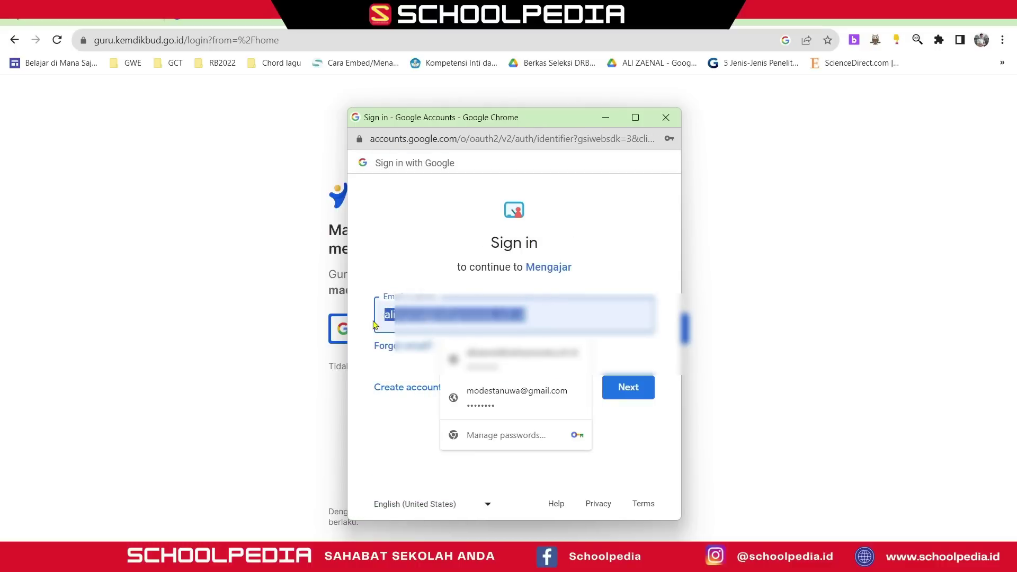
pyautogui.write('mara')
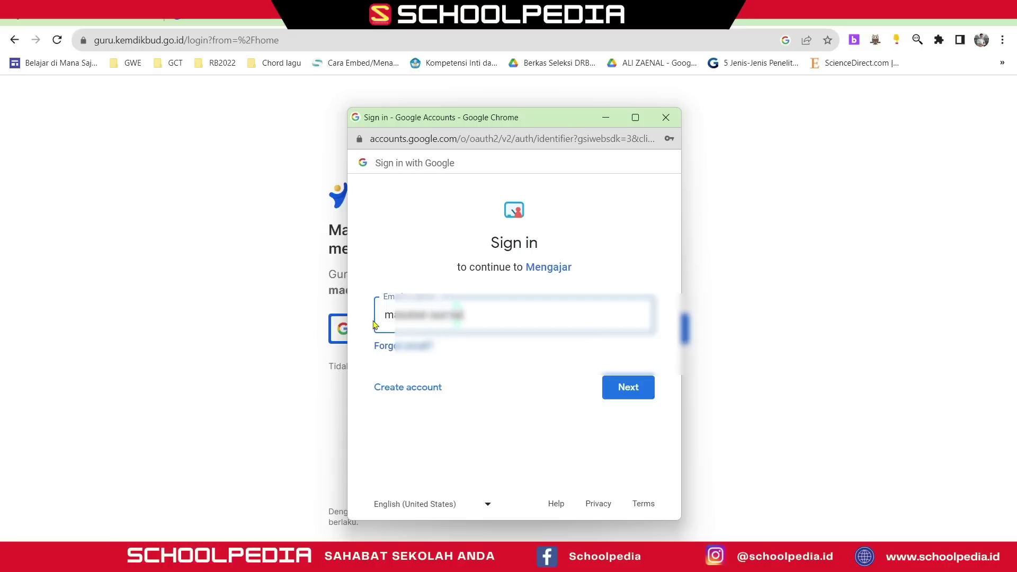
pyautogui.press('BackSpace')
pyautogui.press('BackSpace')
pyautogui.press('BackSpace')
pyautogui.write('kun belajar')
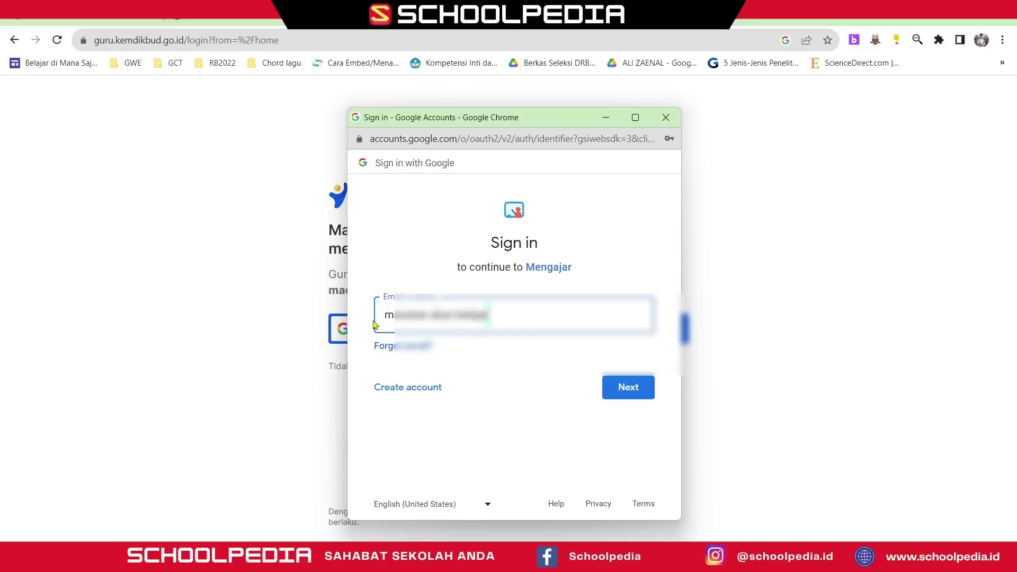
pyautogui.write('nya')
pyautogui.hotkey('ctrl', 'a')
pyautogui.write('ali••')
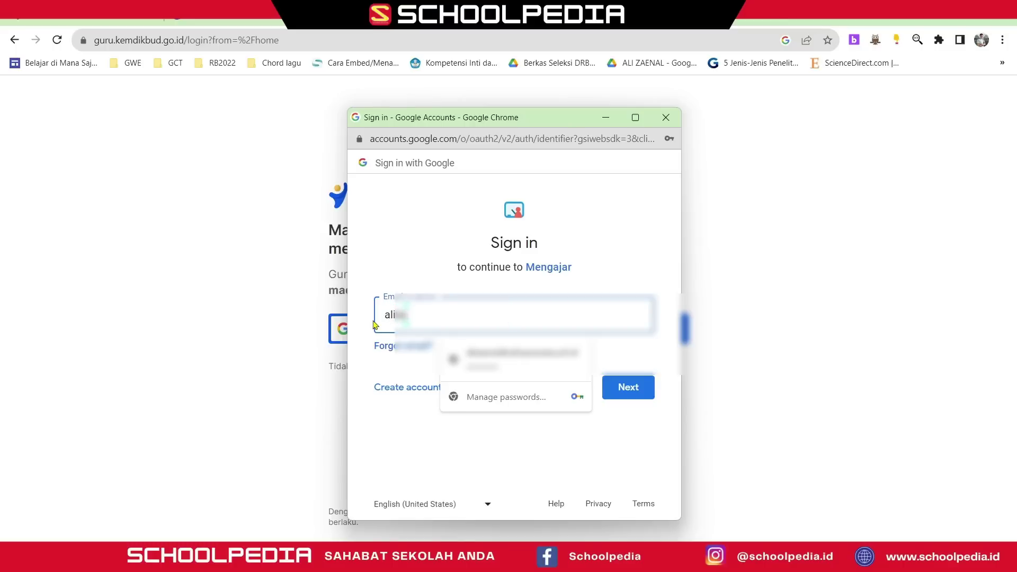
pyautogui.write('•••••')
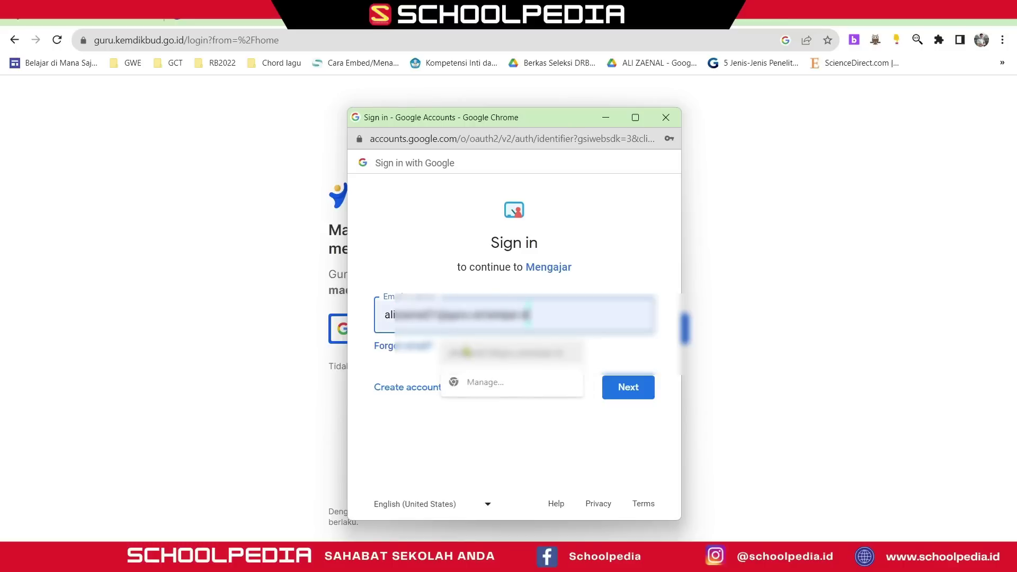
pyautogui.click(469, 353)
pyautogui.click(609, 401)
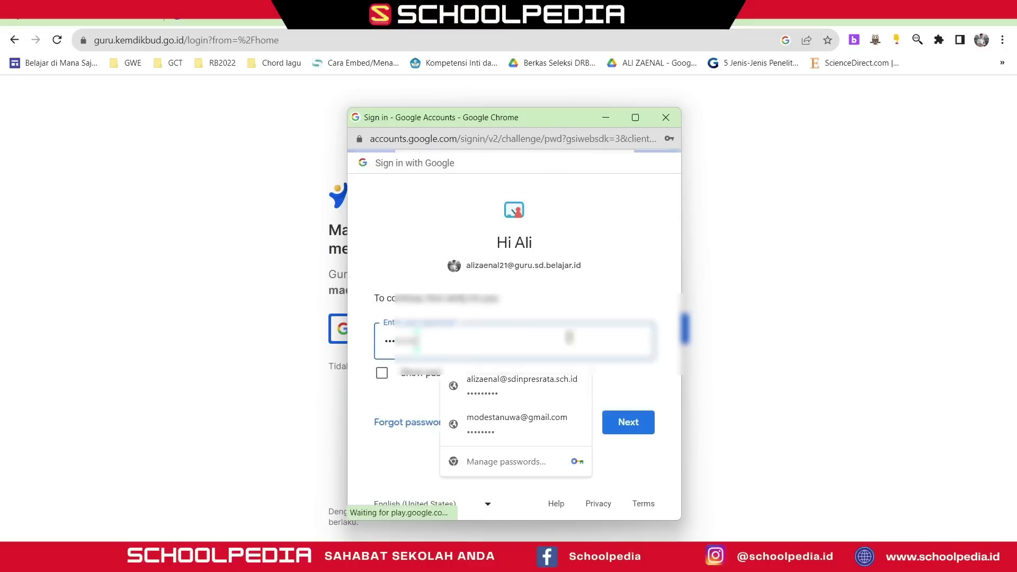
# - Submit the account password and allow Mengajar access to the account
pyautogui.click(361, 269)
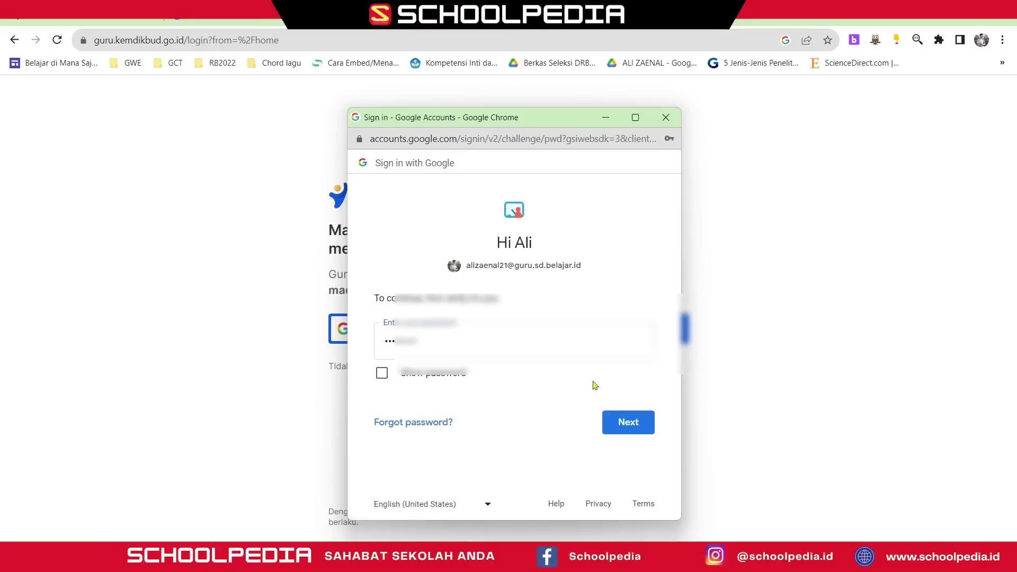
pyautogui.click(622, 421)
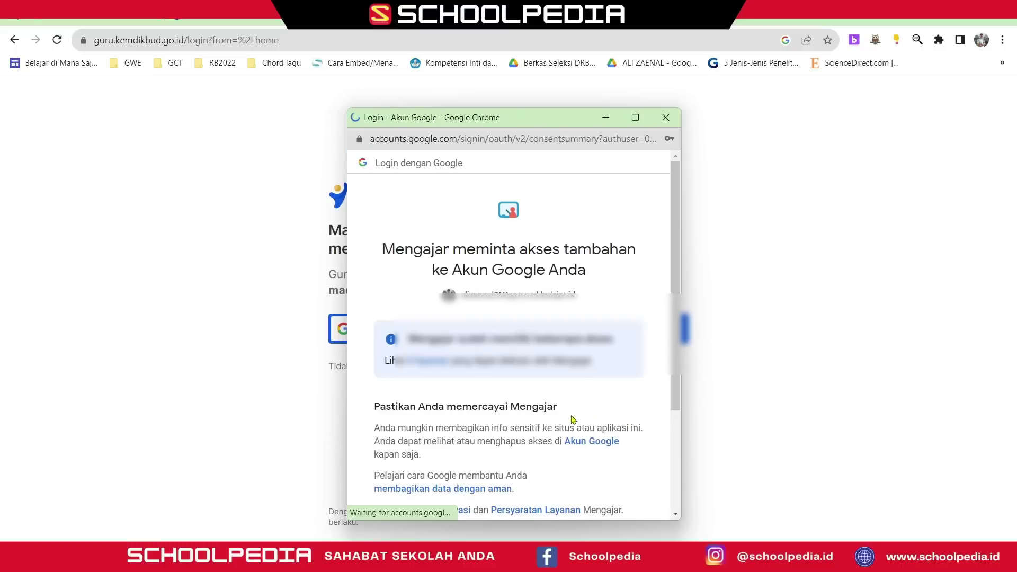
pyautogui.scroll(-3, 573, 419)
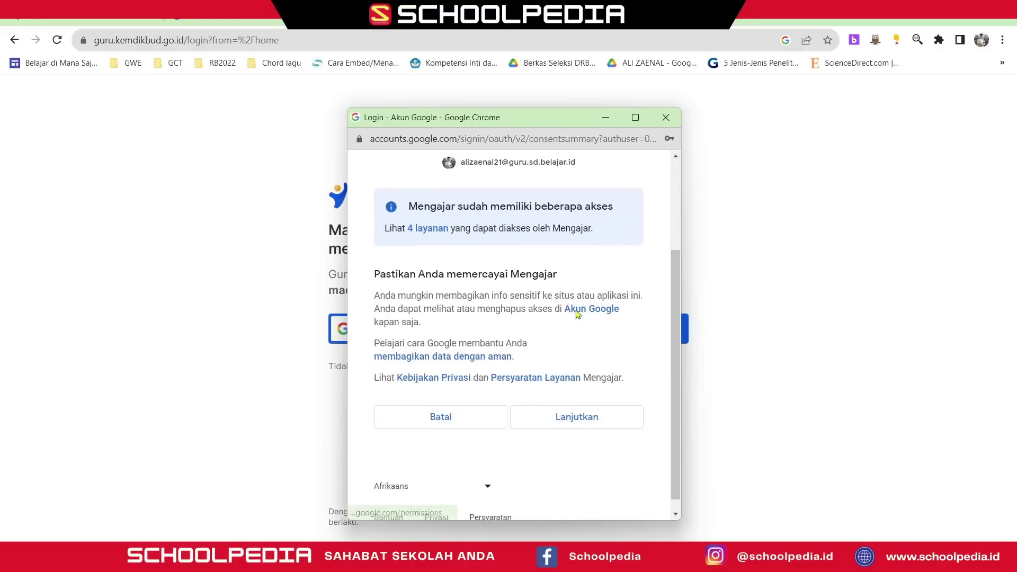
pyautogui.click(584, 411)
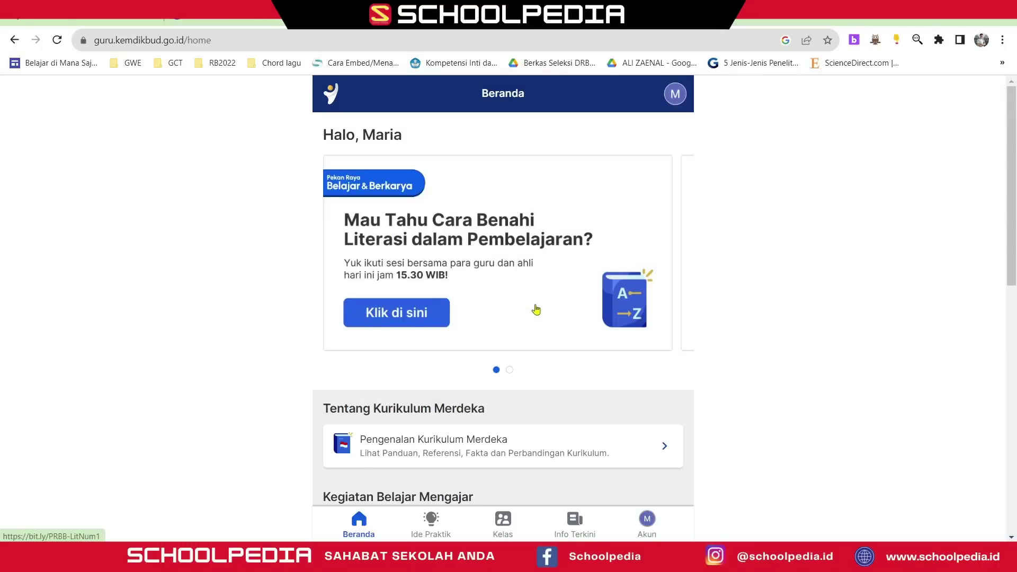
# - Scroll to Pengembangan diri and open the Pelatihan Mandiri topic list
pyautogui.scroll(-5, 504, 318)
pyautogui.scroll(-1, 504, 318)
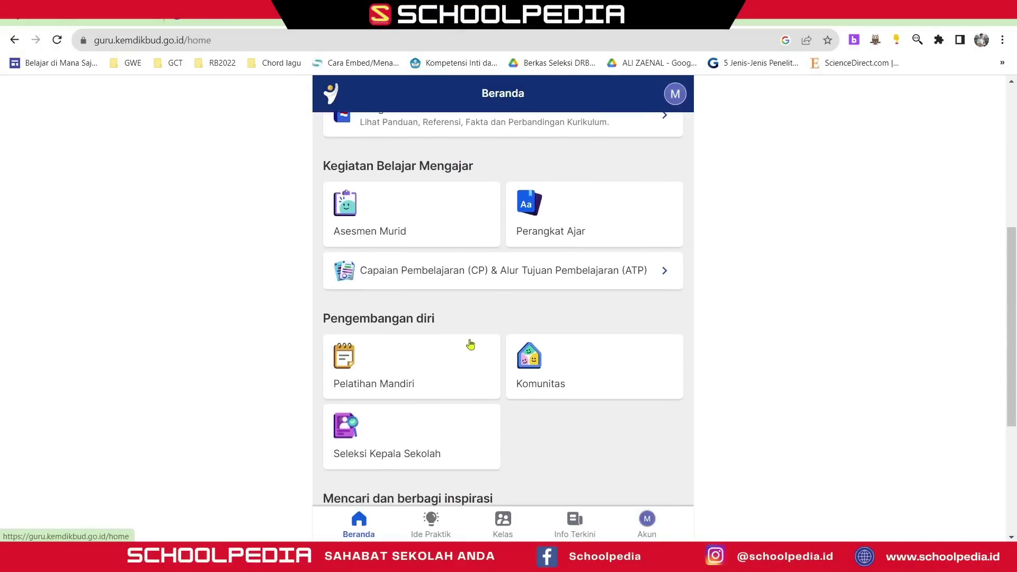
pyautogui.click(384, 375)
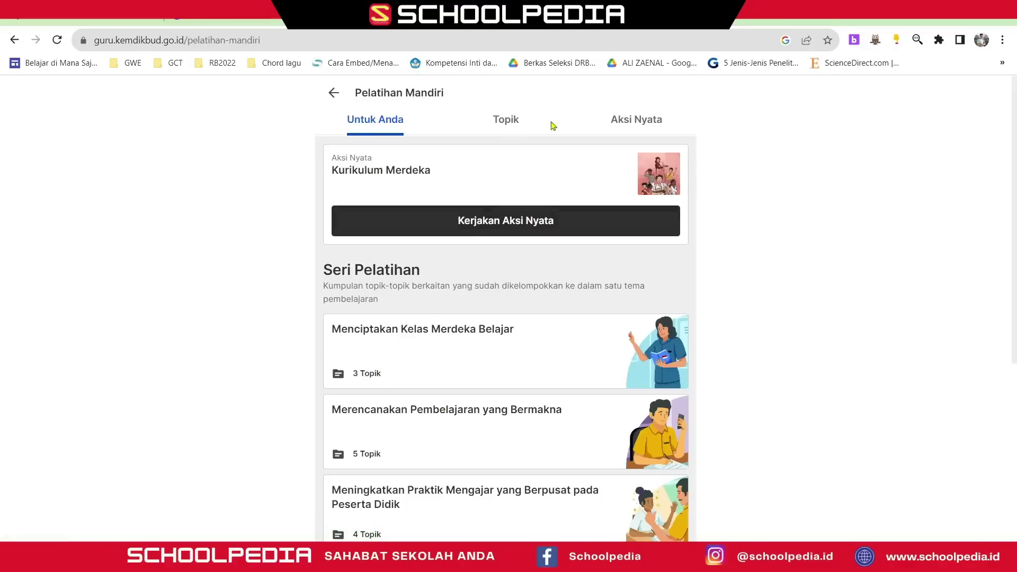
pyautogui.click(506, 120)
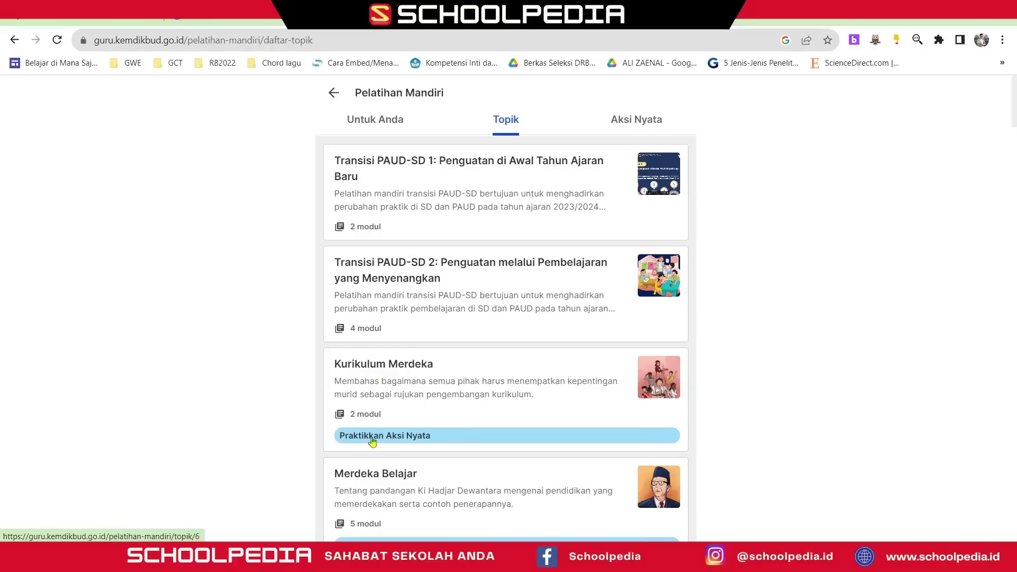
# - In Kurikulum Merdeka, review Modul 1's Apa Itu Kurikulum video and post test
pyautogui.click(377, 375)
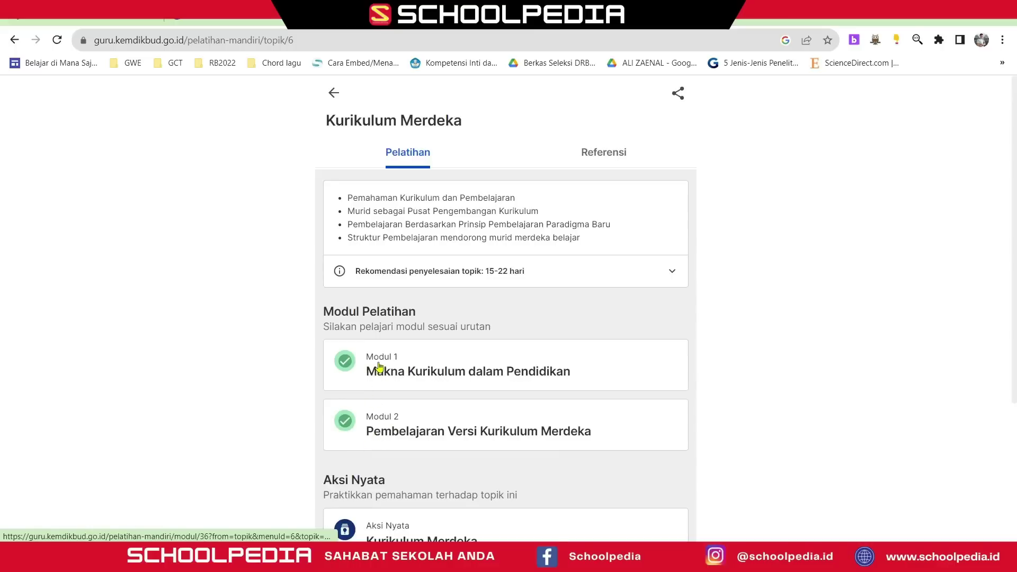
pyautogui.click(379, 366)
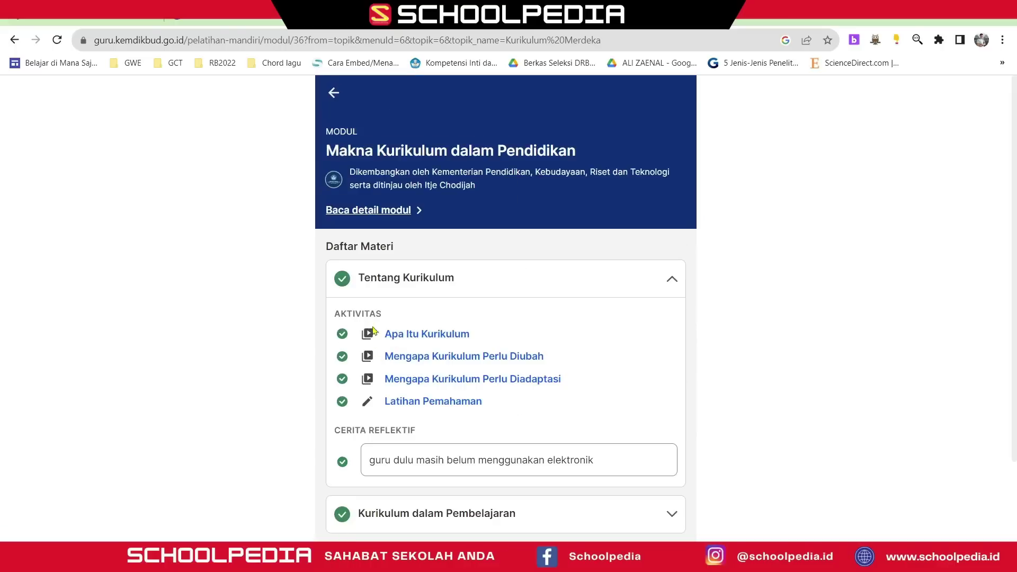
pyautogui.click(409, 337)
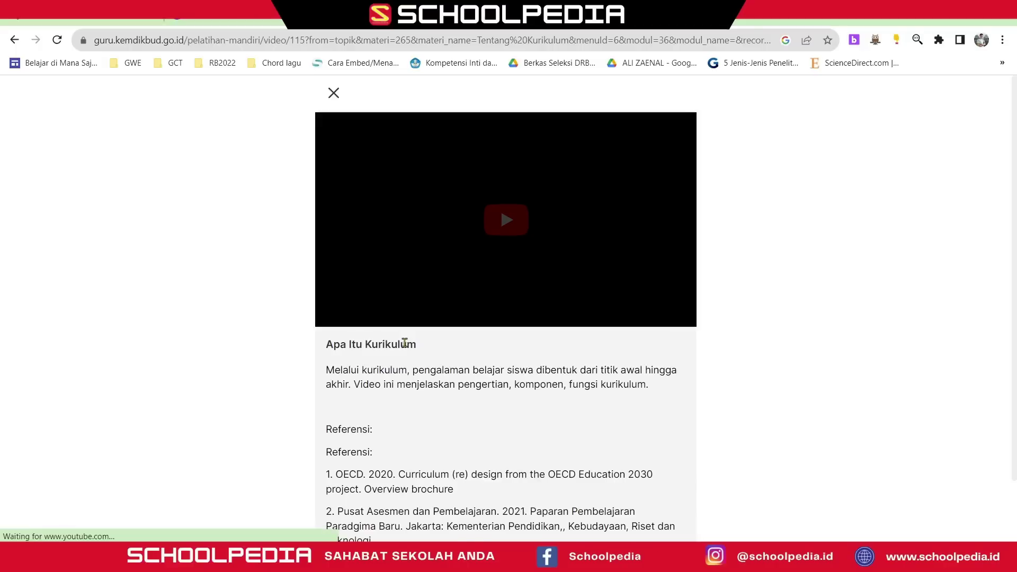
pyautogui.click(499, 232)
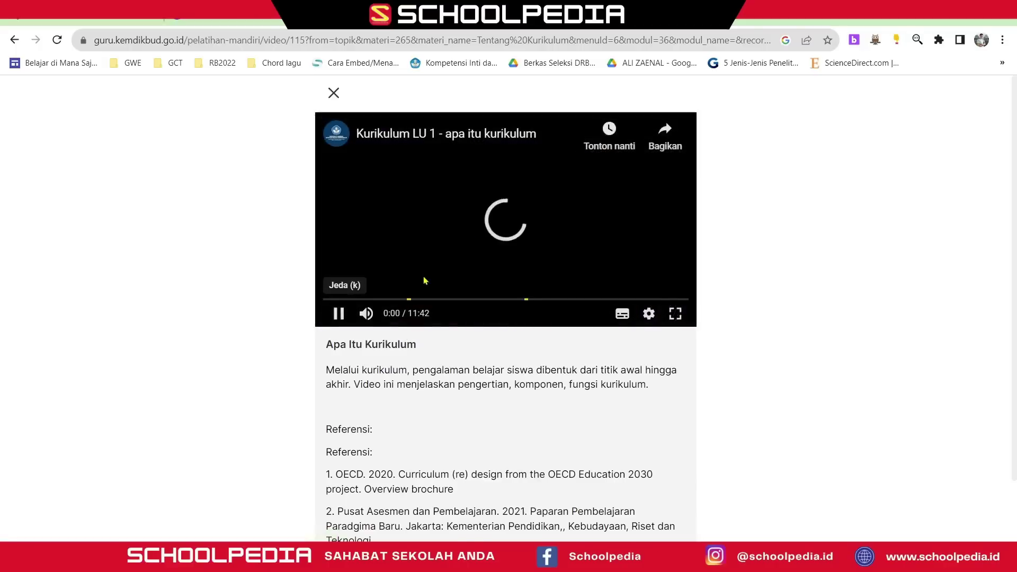
pyautogui.click(342, 314)
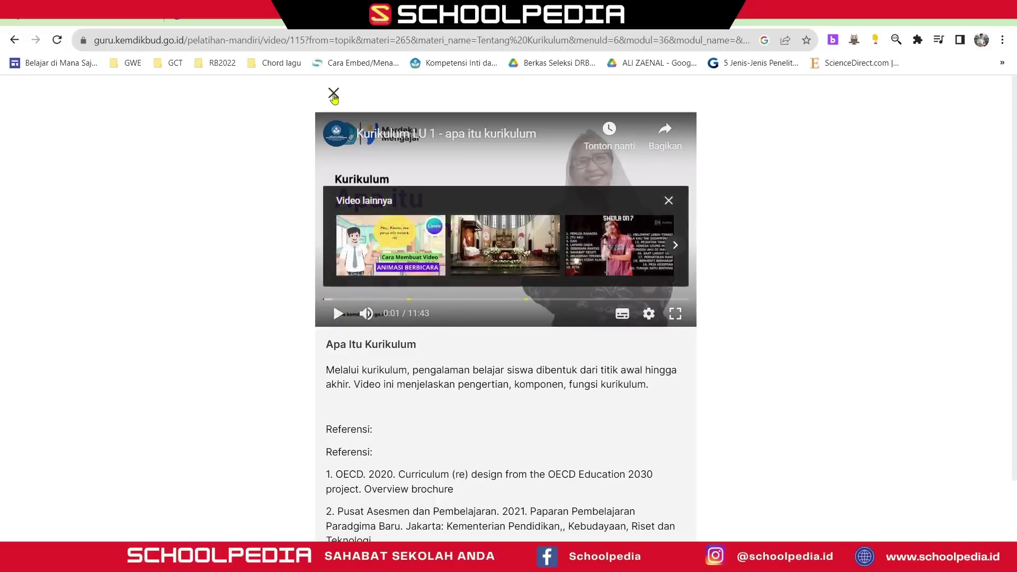
pyautogui.click(334, 94)
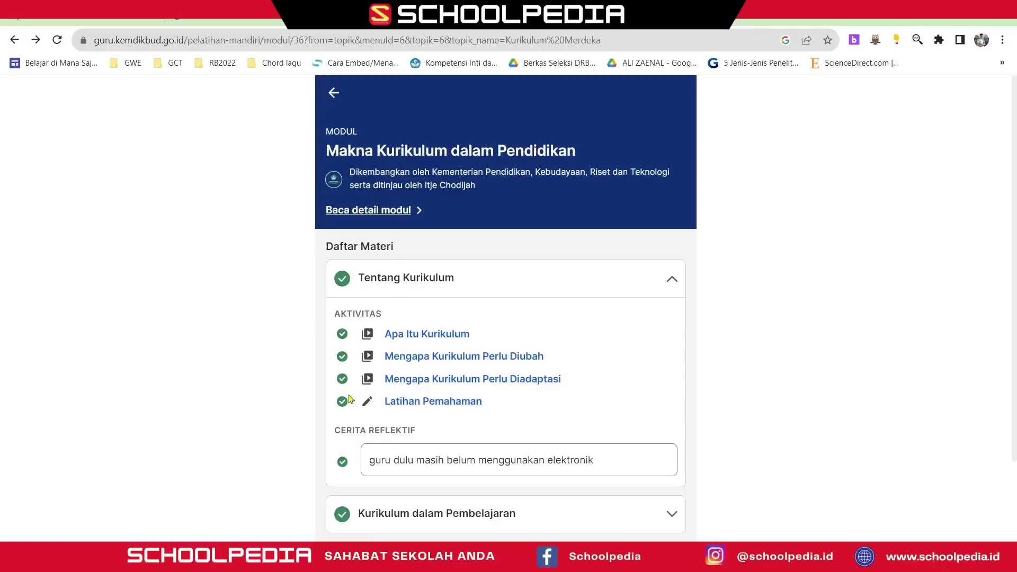
pyautogui.scroll(-2, 369, 446)
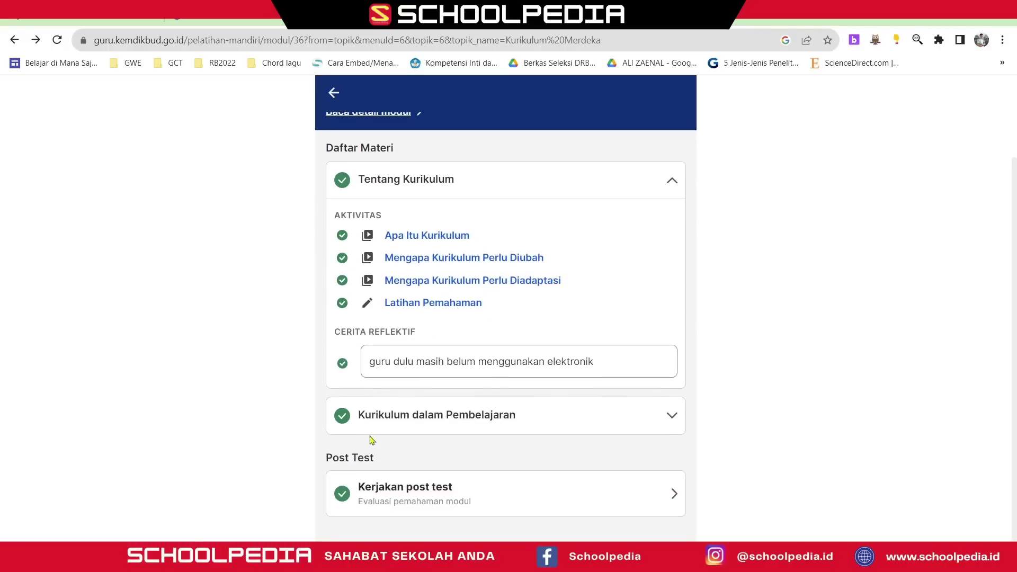
pyautogui.click(404, 505)
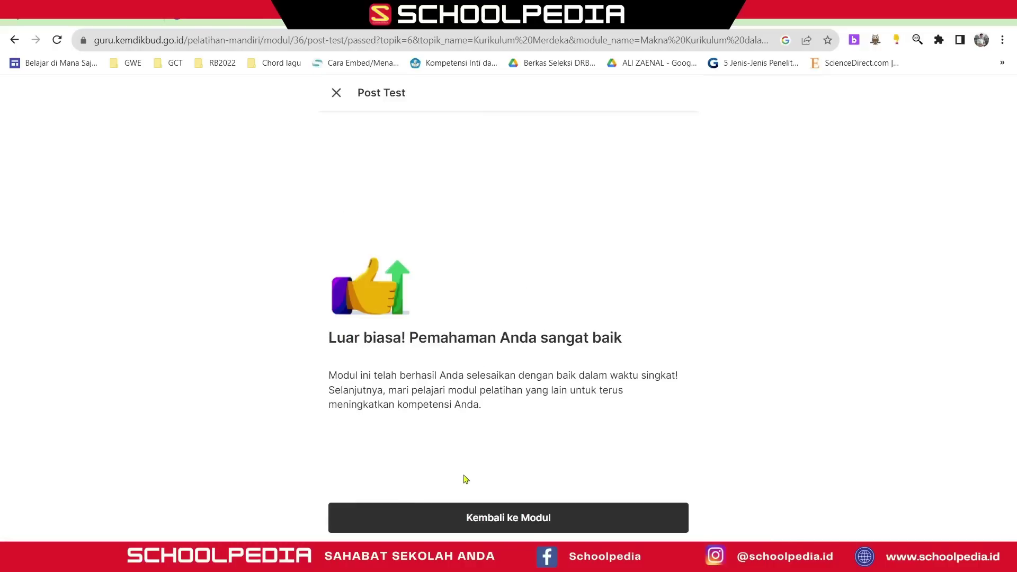
pyautogui.click(330, 92)
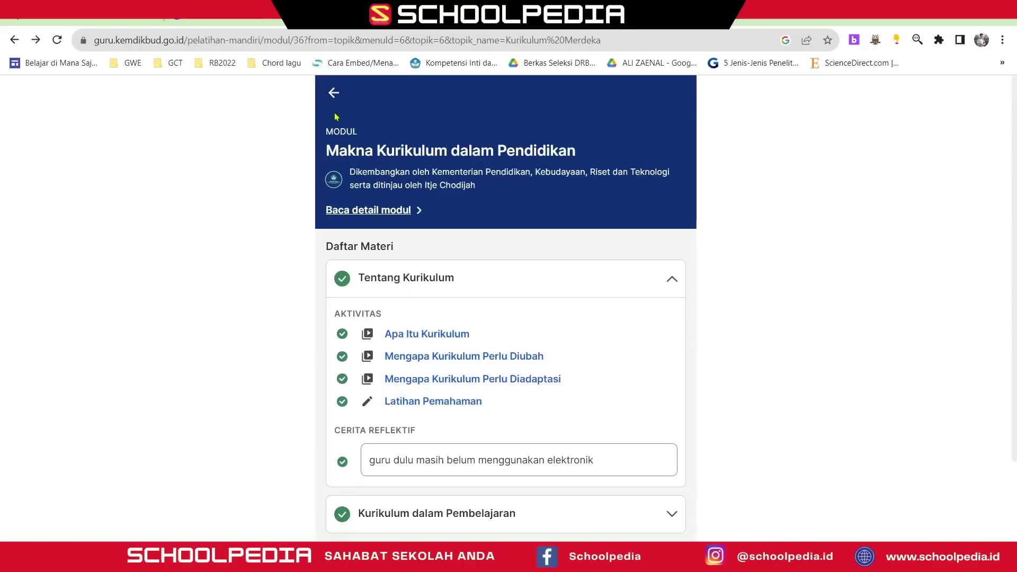
pyautogui.click(333, 94)
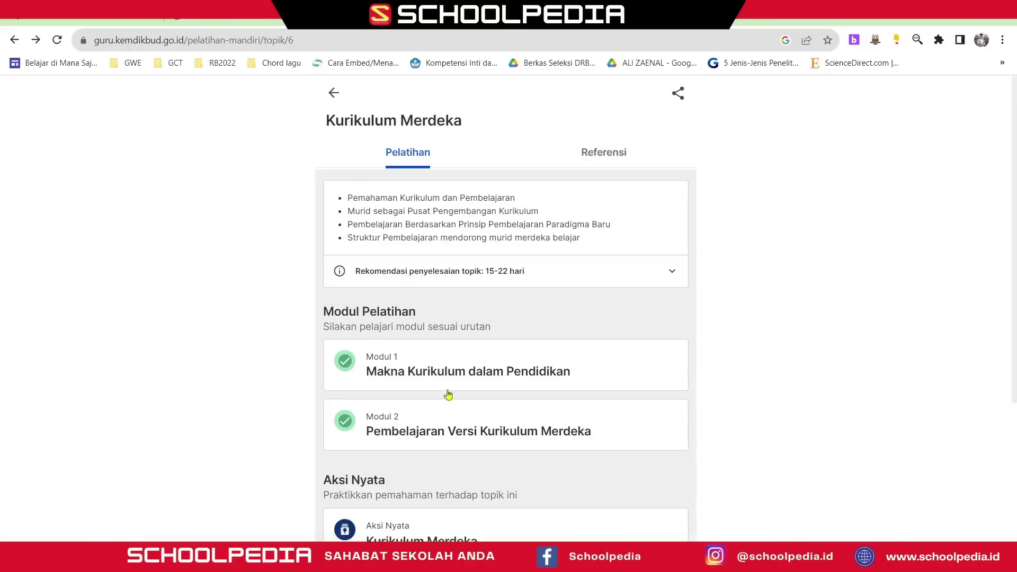
# - Expand Modul 2's three material sections, then open the Kurikulum Merdeka Aksi Nyata page
pyautogui.click(415, 437)
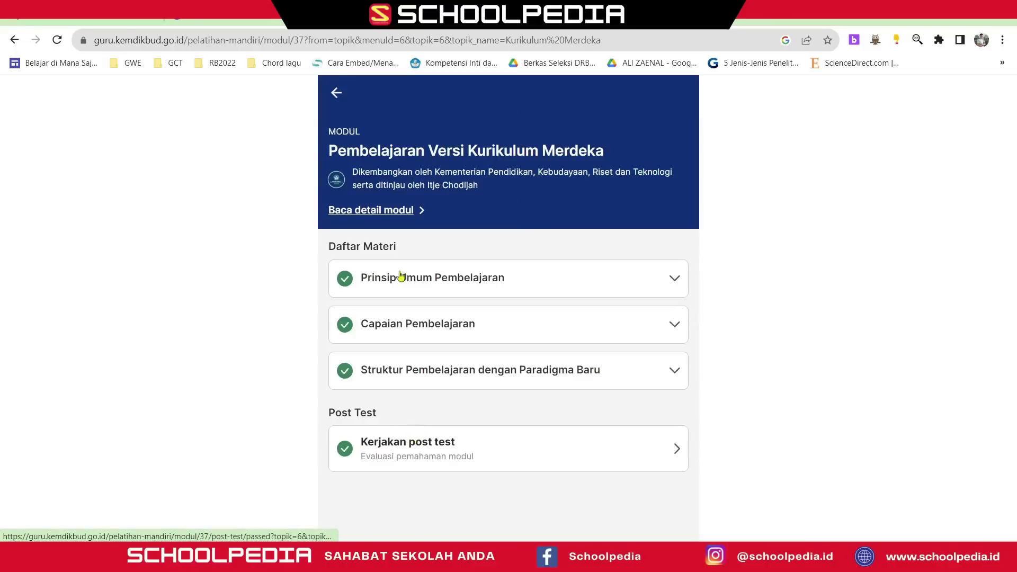
pyautogui.click(399, 274)
pyautogui.scroll(-2, 402, 284)
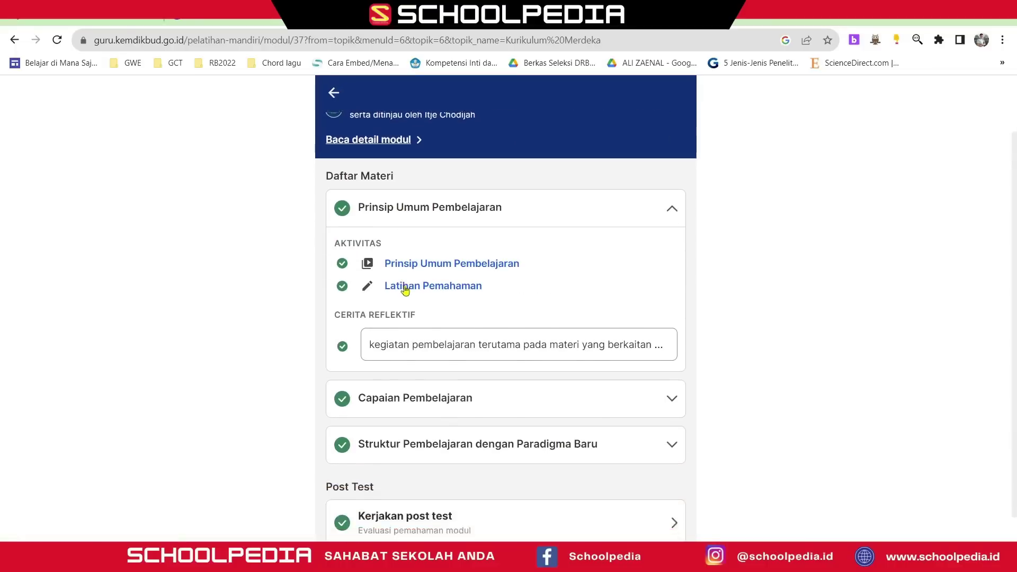
pyautogui.click(442, 370)
pyautogui.scroll(-4, 443, 369)
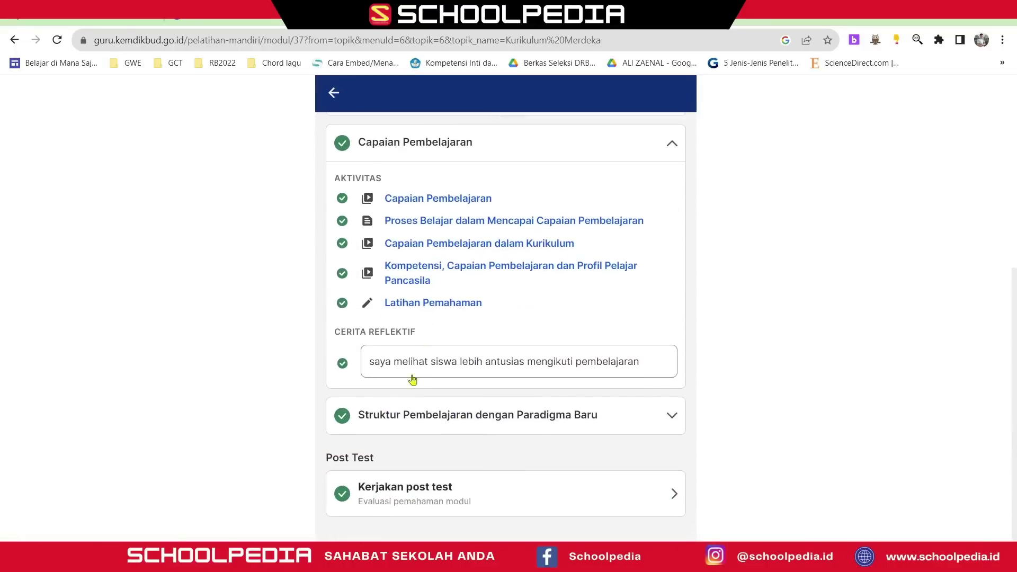
pyautogui.click(399, 421)
pyautogui.scroll(-3, 402, 400)
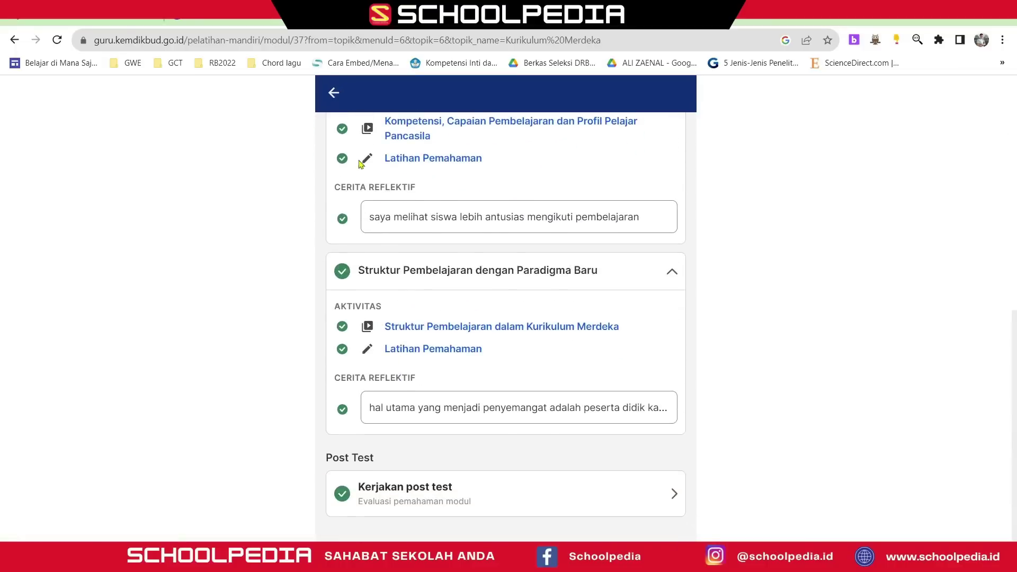
pyautogui.click(333, 93)
pyautogui.scroll(-4, 385, 357)
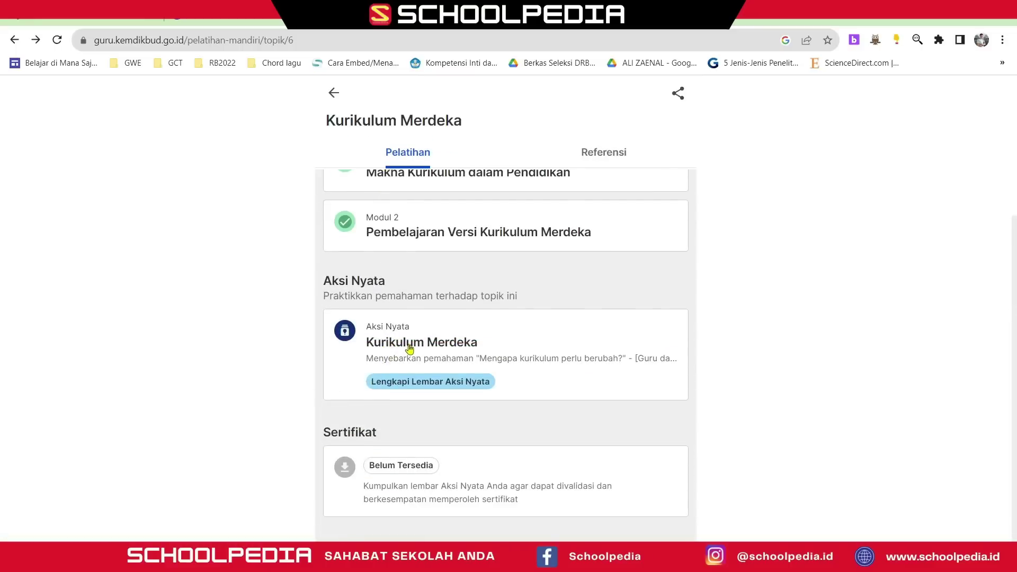
pyautogui.click(409, 348)
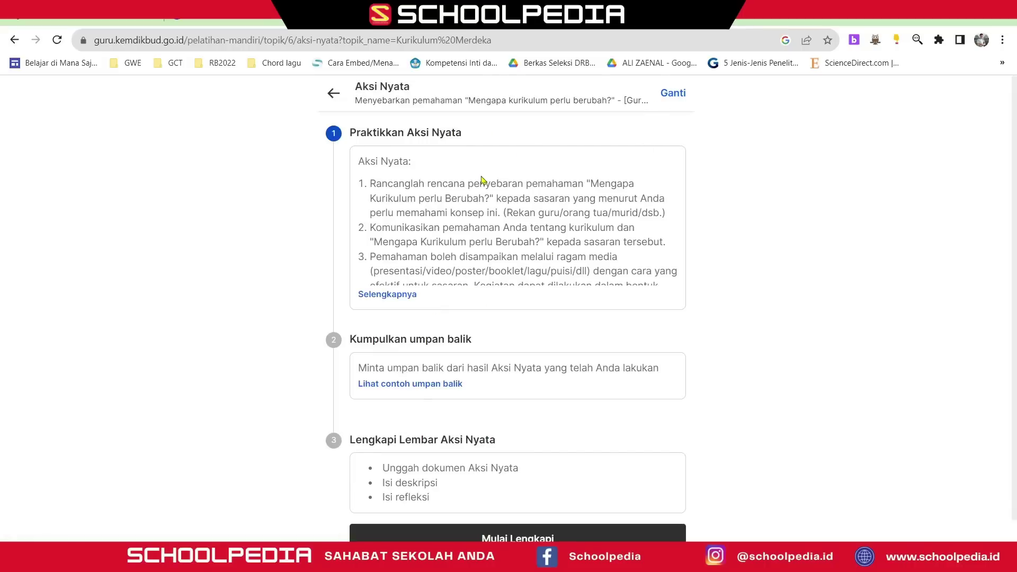
# - Try the classroom strategy and FGD options, then confirm 'Menyebarkan pemahaman' as the Aksi Nyata
pyautogui.click(668, 94)
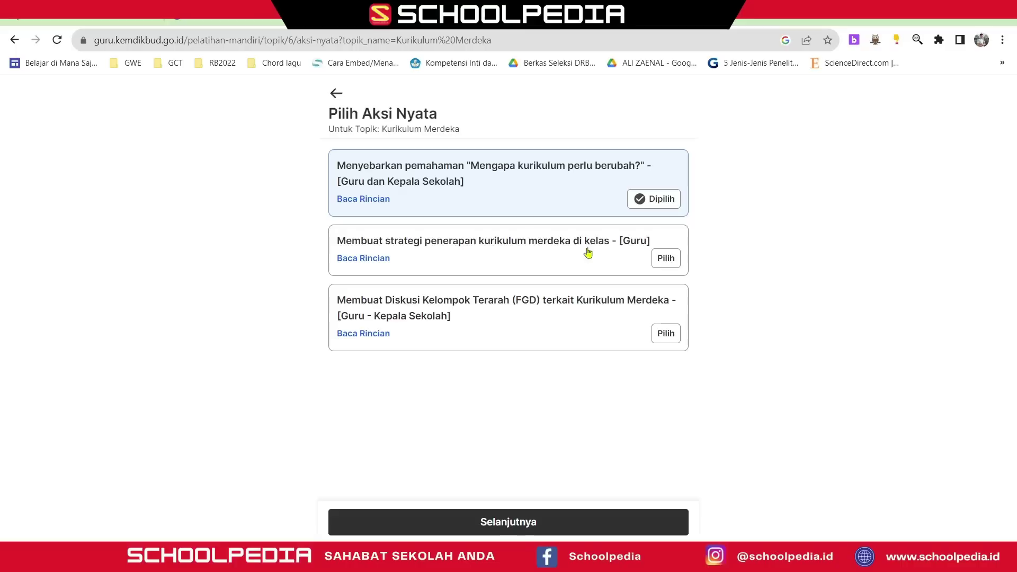
pyautogui.click(632, 255)
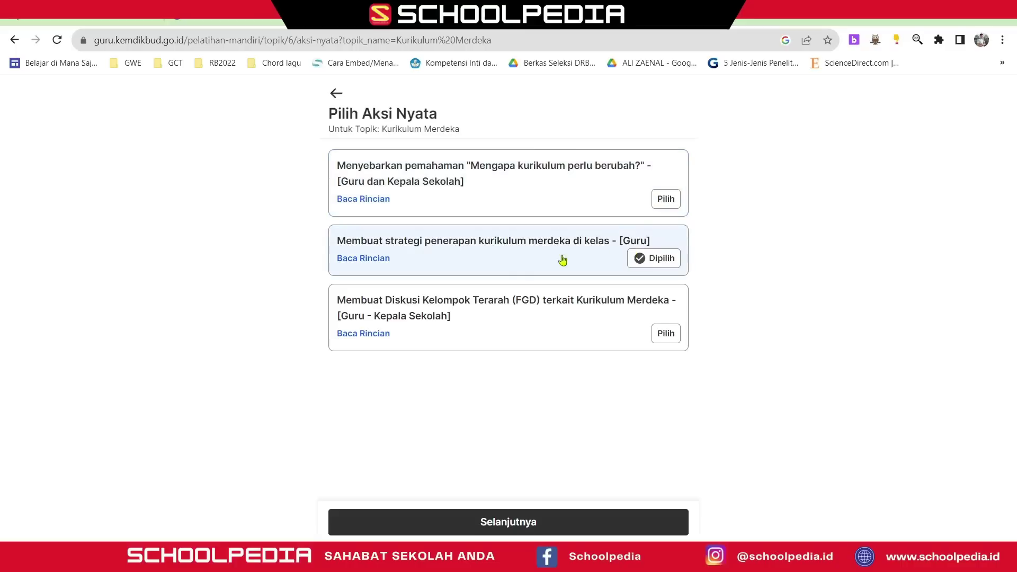
pyautogui.click(497, 320)
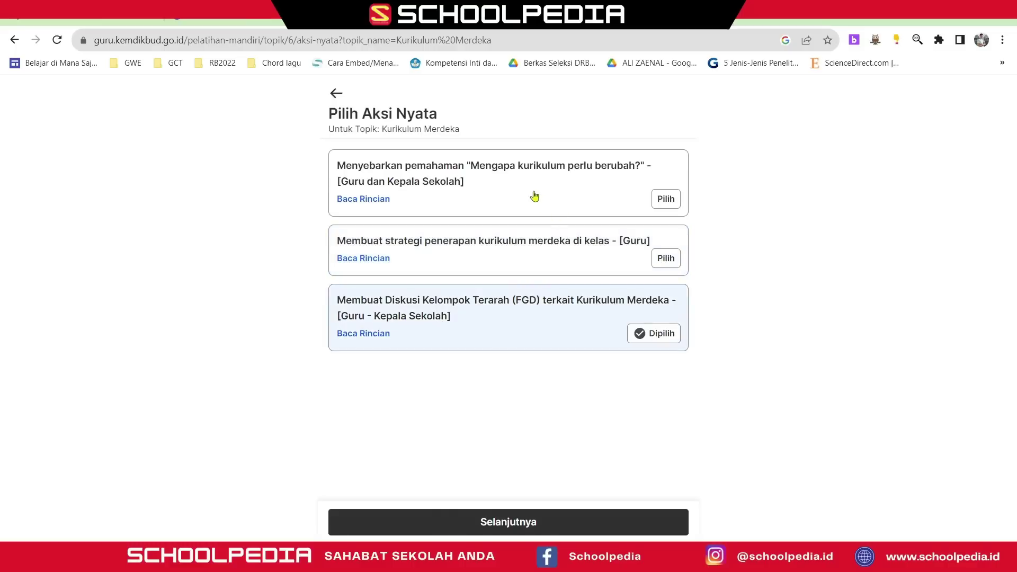
pyautogui.click(500, 192)
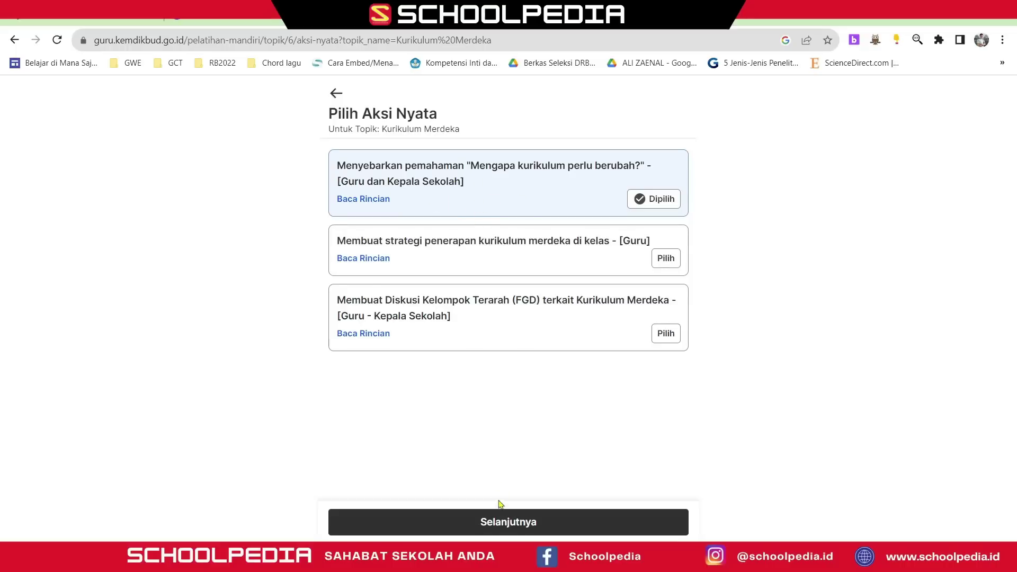
pyautogui.click(502, 522)
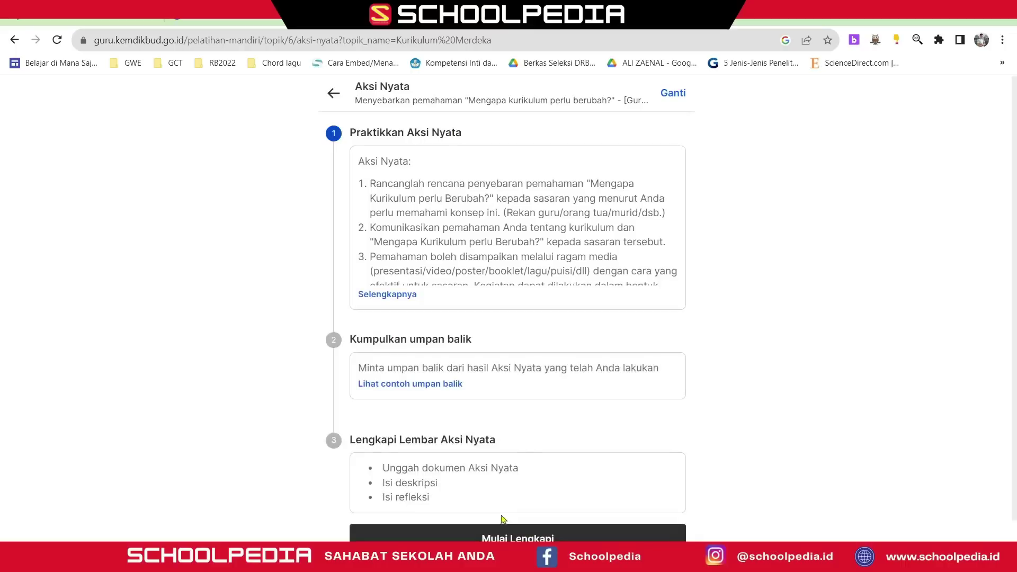
pyautogui.scroll(-1, 469, 265)
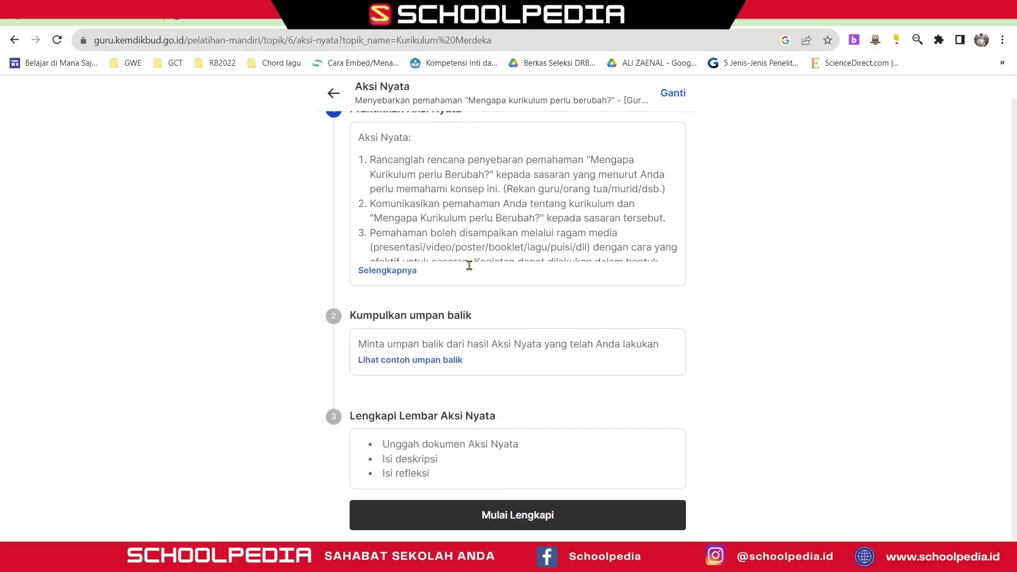
# - Show the full five-point Aksi Nyata instructions and highlight item 1
pyautogui.scroll(1, 469, 265)
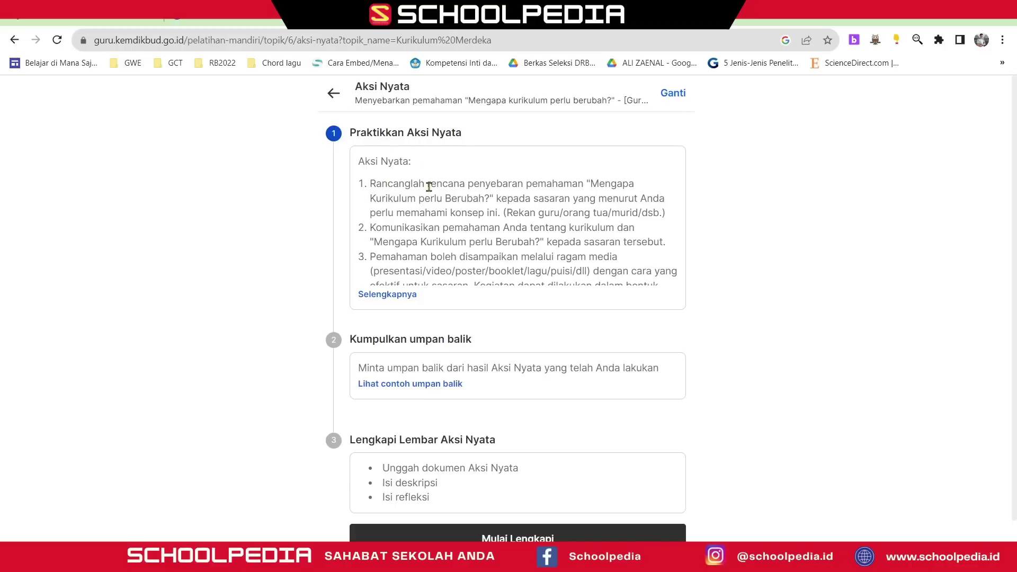
pyautogui.scroll(-1, 435, 204)
pyautogui.scroll(1, 446, 229)
pyautogui.click(392, 295)
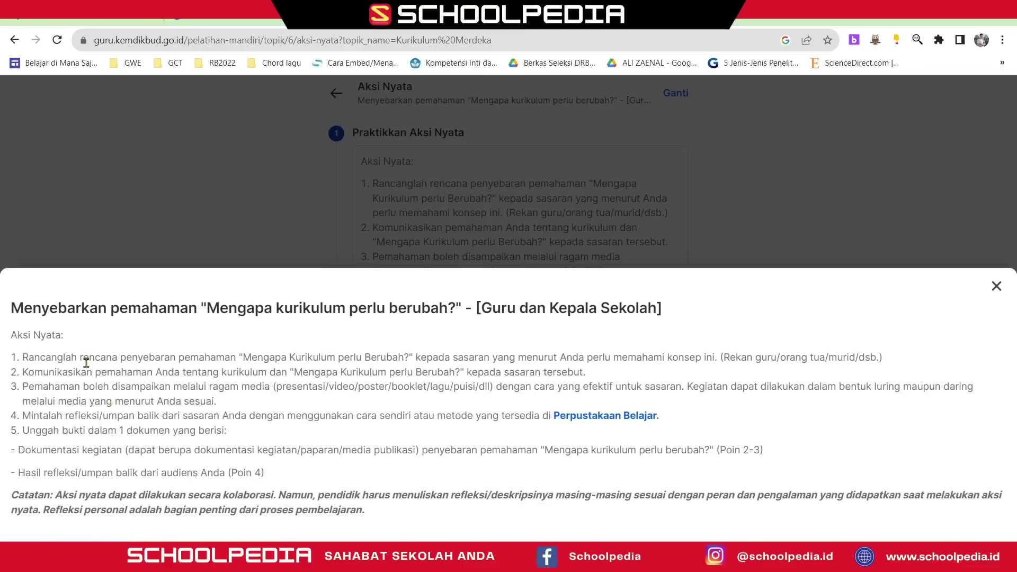
pyautogui.moveTo(29, 359); pyautogui.dragTo(876, 356)
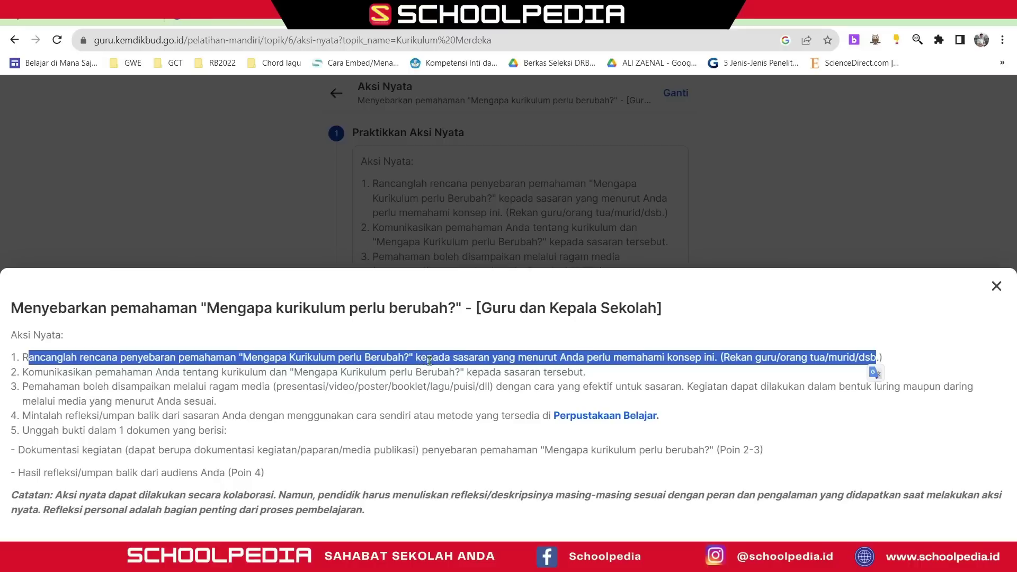
# - Highlight instruction items 2 and 3, then switch to the Canva presentation
pyautogui.click(627, 379)
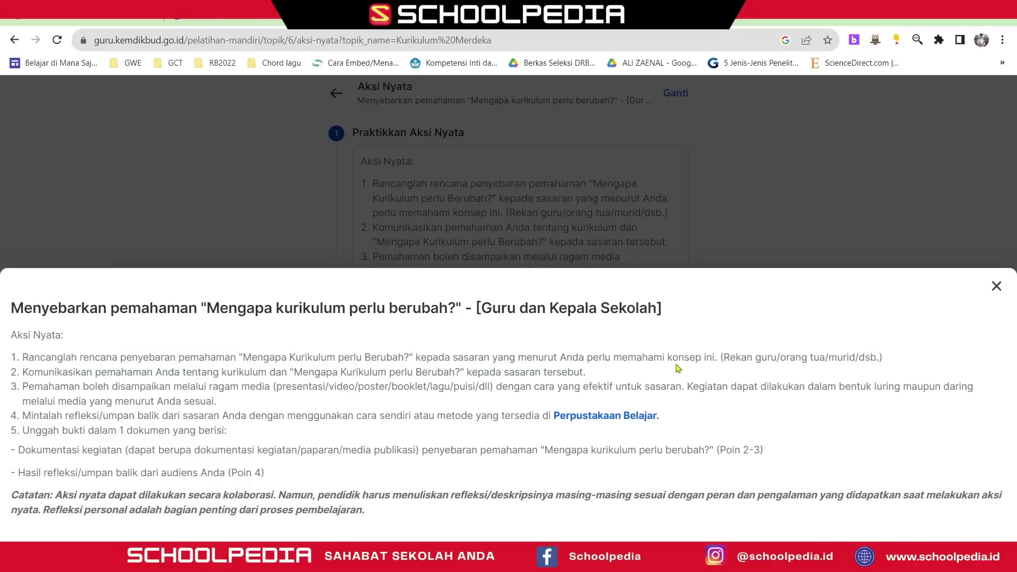
pyautogui.moveTo(23, 372); pyautogui.dragTo(580, 372)
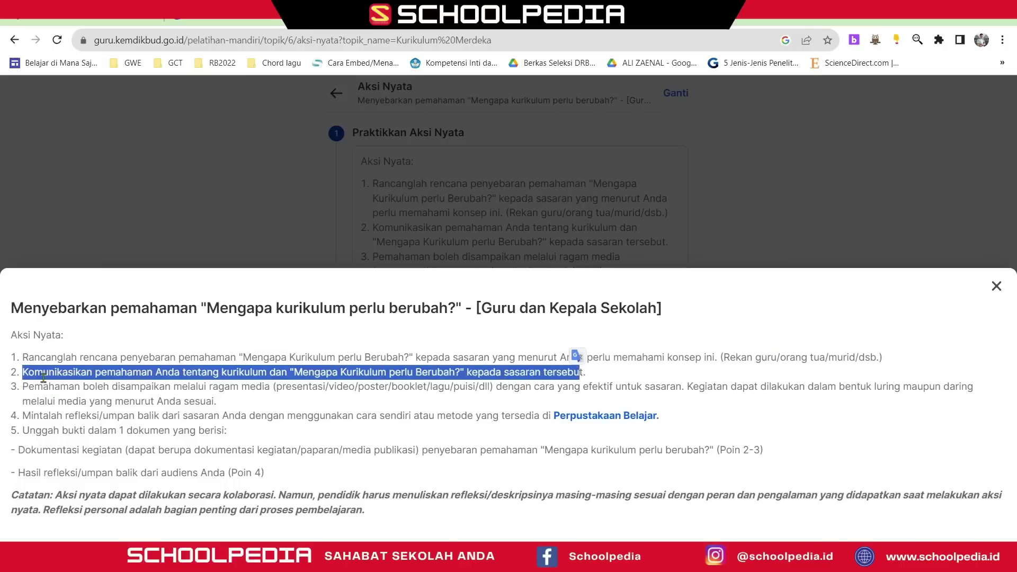
pyautogui.moveTo(22, 388); pyautogui.dragTo(324, 390)
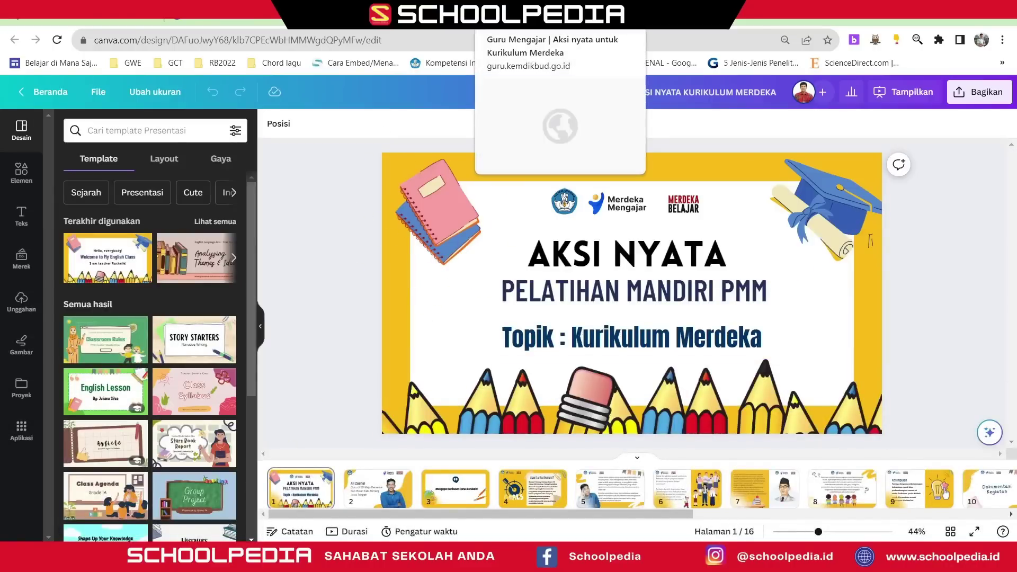
pyautogui.click(509, 12)
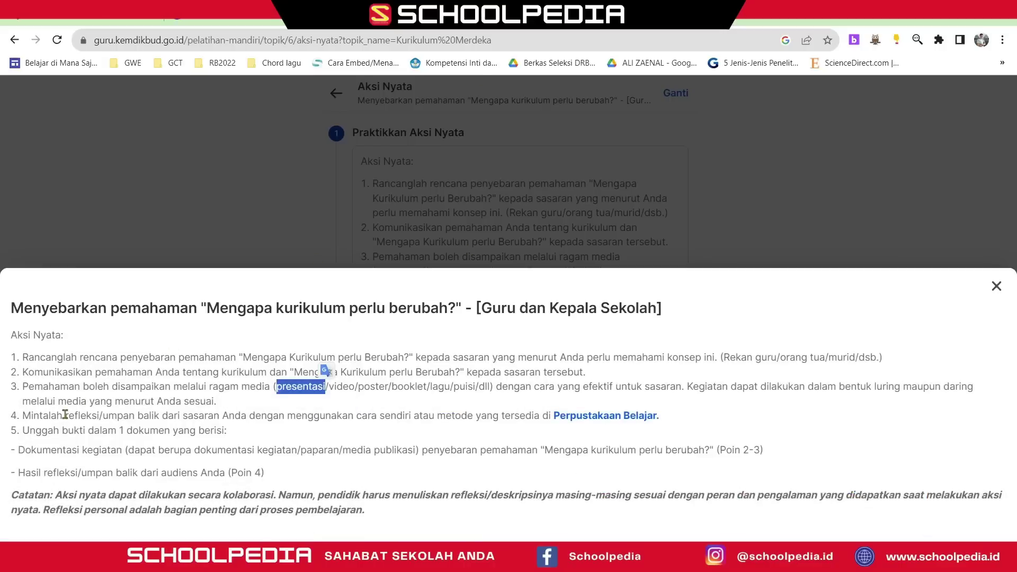
# - Highlight the feedback request, one-document upload requirement, and instruction items 1 and 2
pyautogui.moveTo(24, 415); pyautogui.dragTo(164, 414)
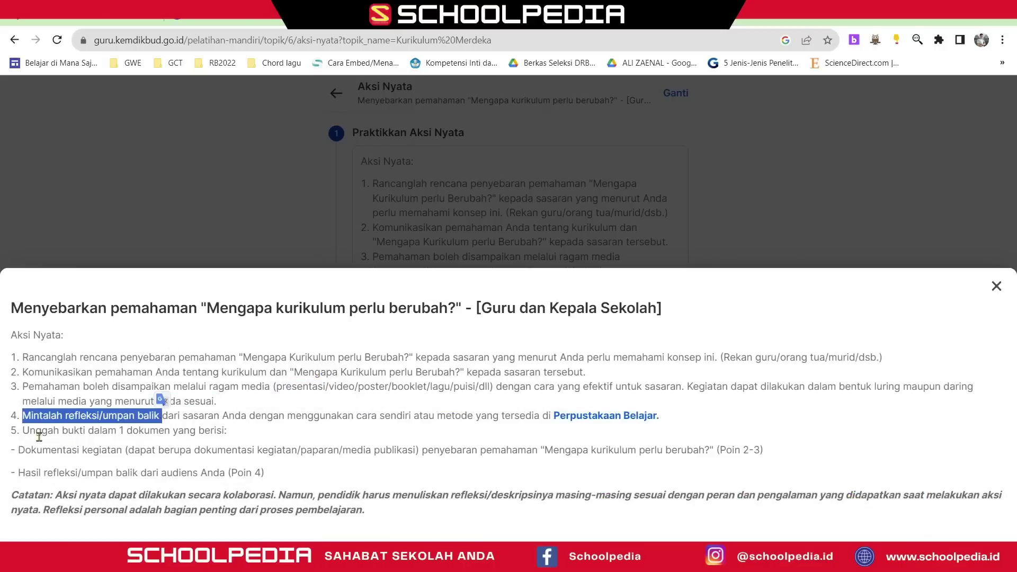
pyautogui.moveTo(29, 432); pyautogui.dragTo(227, 431)
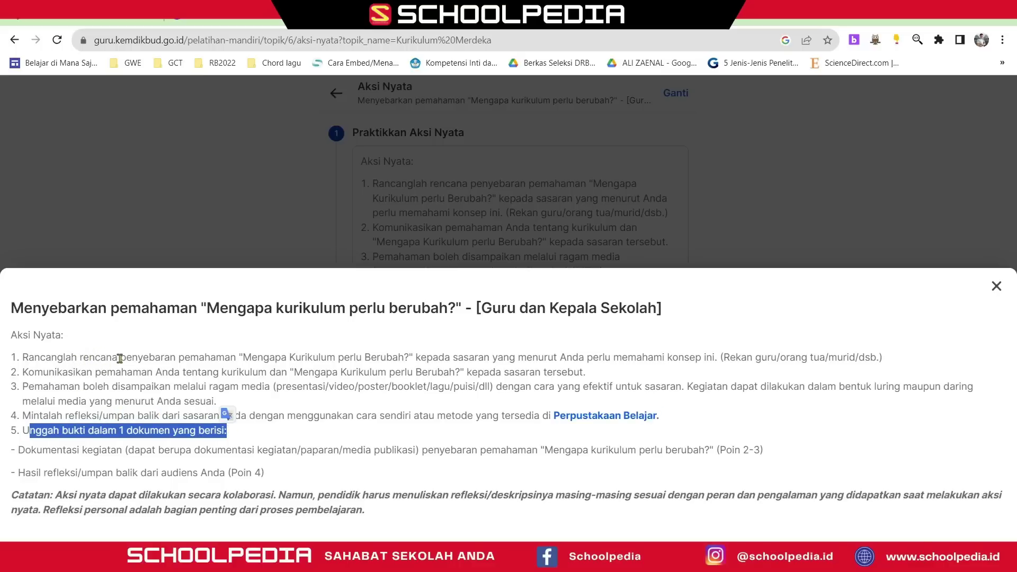
pyautogui.moveTo(133, 358); pyautogui.dragTo(405, 356)
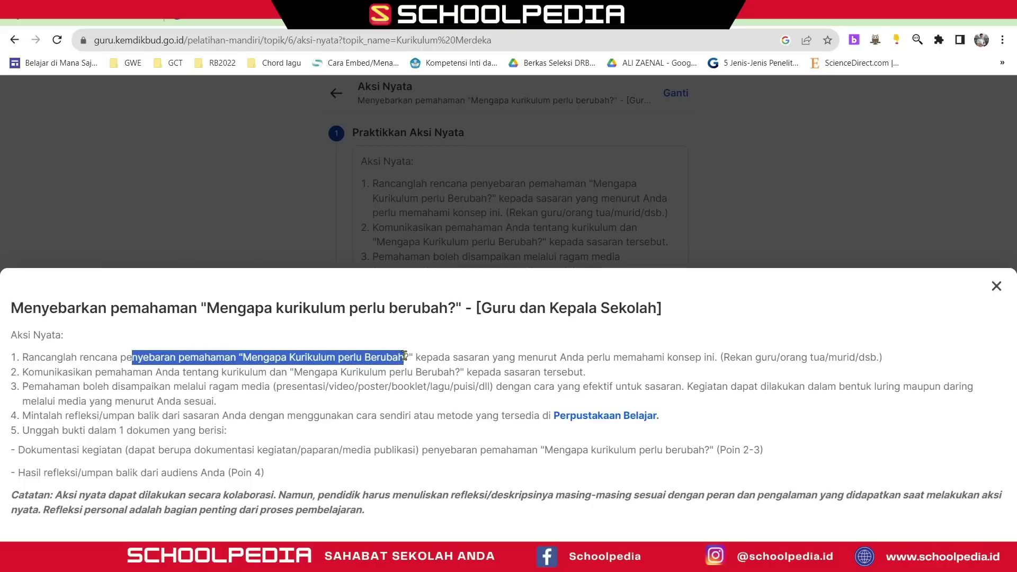
pyautogui.moveTo(406, 356); pyautogui.dragTo(405, 356)
pyautogui.moveTo(23, 374); pyautogui.dragTo(459, 372)
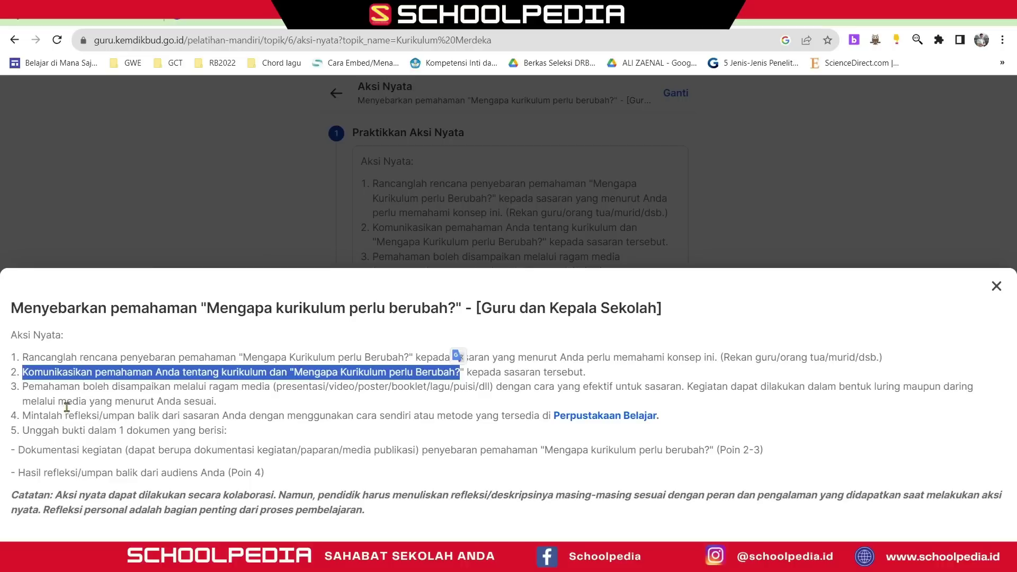
pyautogui.moveTo(25, 415); pyautogui.dragTo(227, 416)
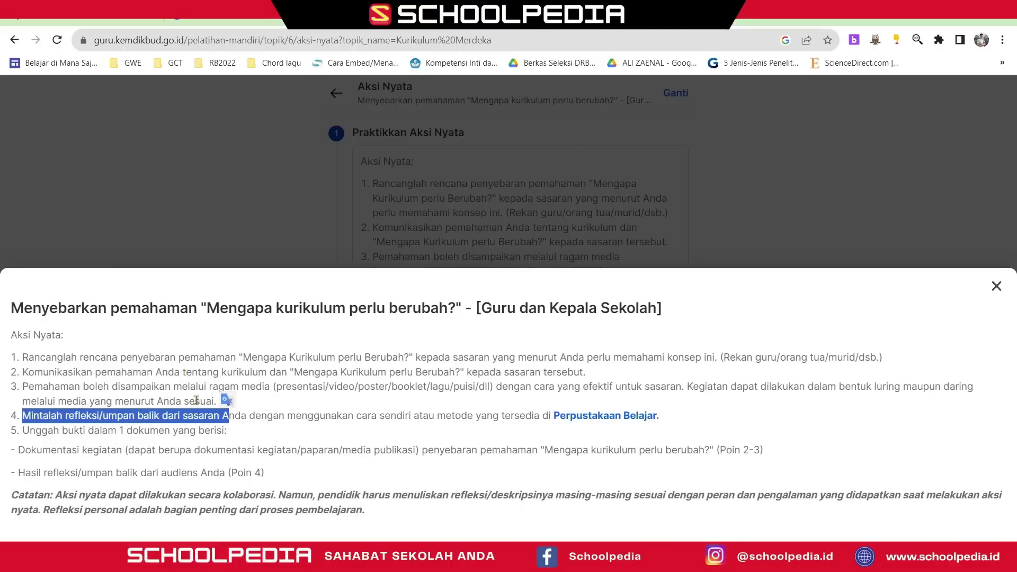
pyautogui.moveTo(30, 431); pyautogui.dragTo(216, 432)
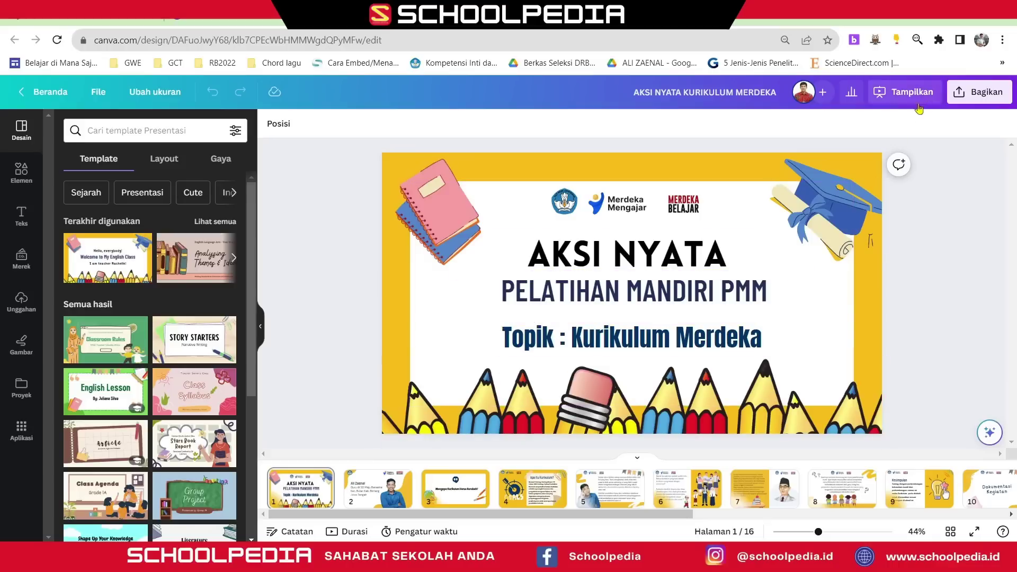
# - Load the pasted Canva design link in a new tab and view Chrome's profiles
pyautogui.hotkey('ctrl', 't')
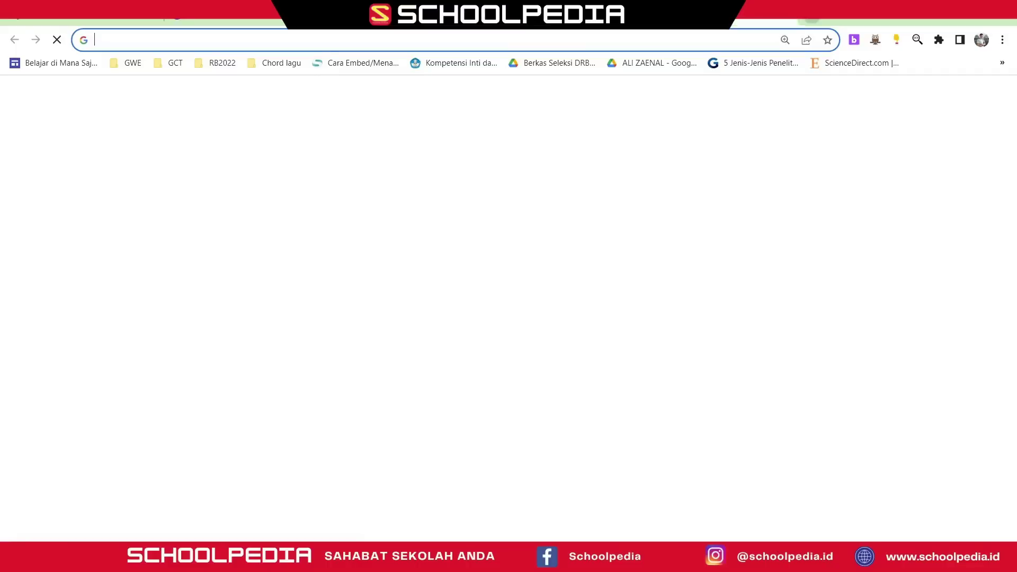
pyautogui.press('Return')
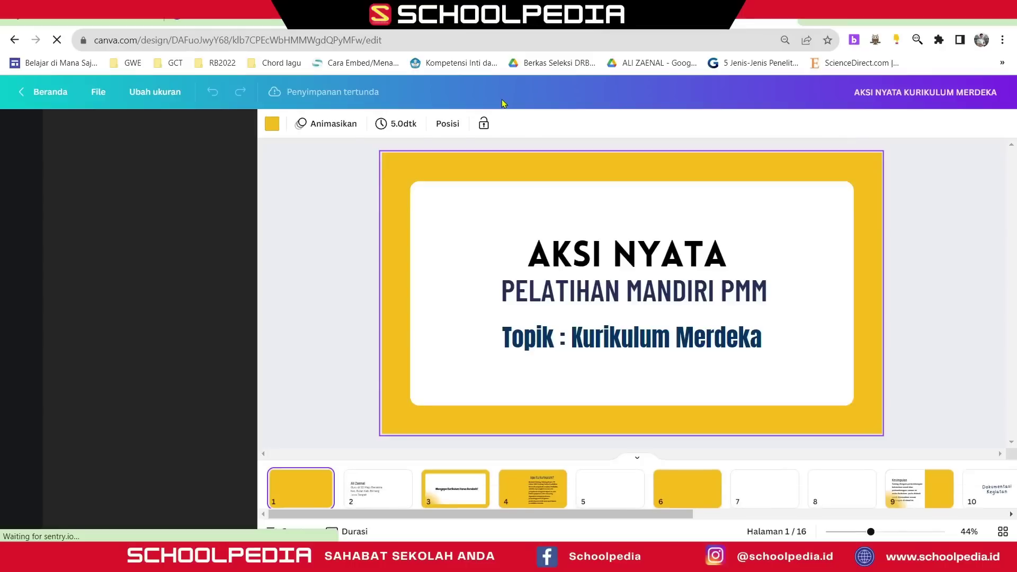
pyautogui.click(982, 40)
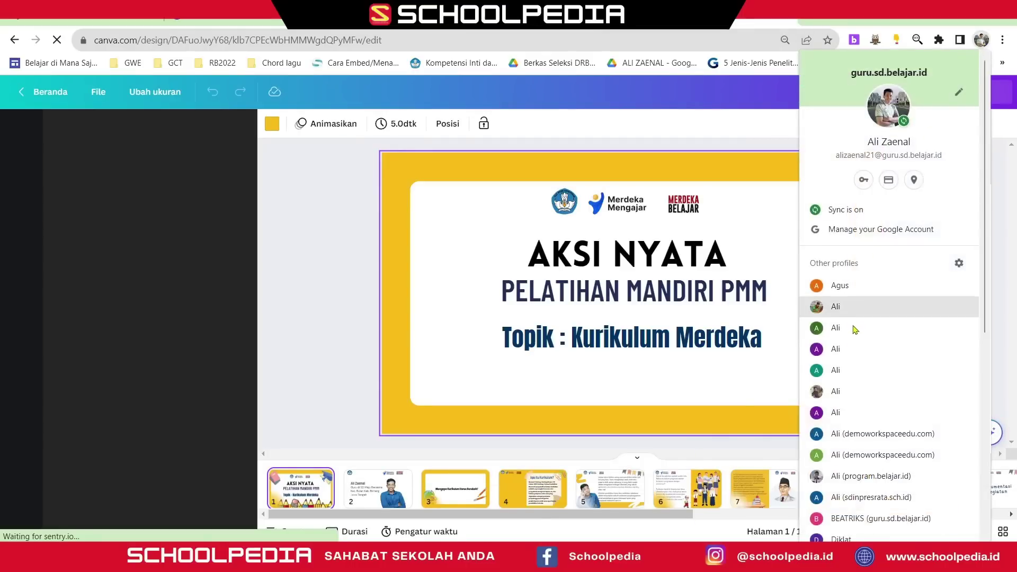
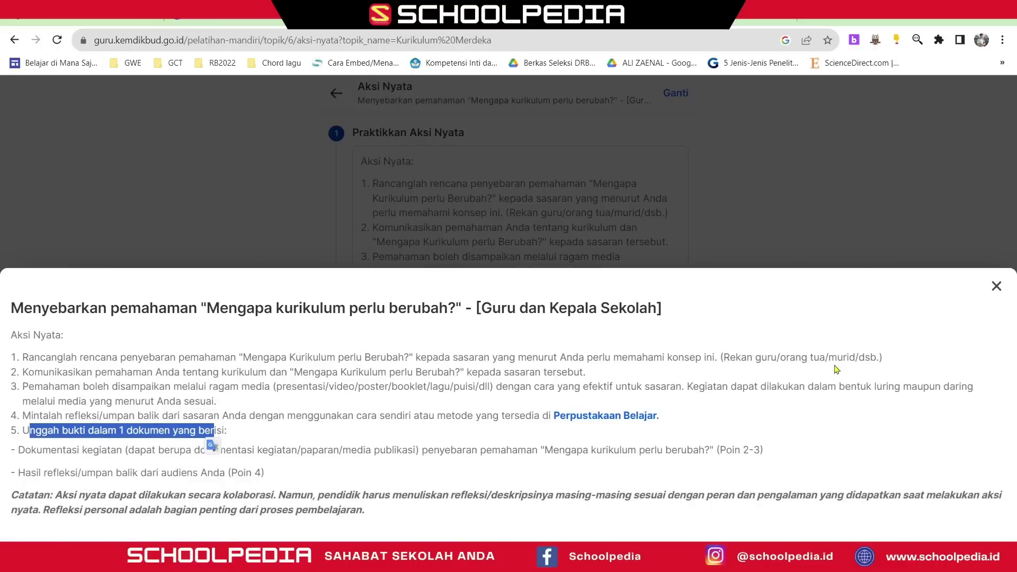
# - Dismiss the full task instructions to show the three Aksi Nyata steps with Mulai Lengkapi
pyautogui.click(994, 289)
pyautogui.scroll(-1, 432, 363)
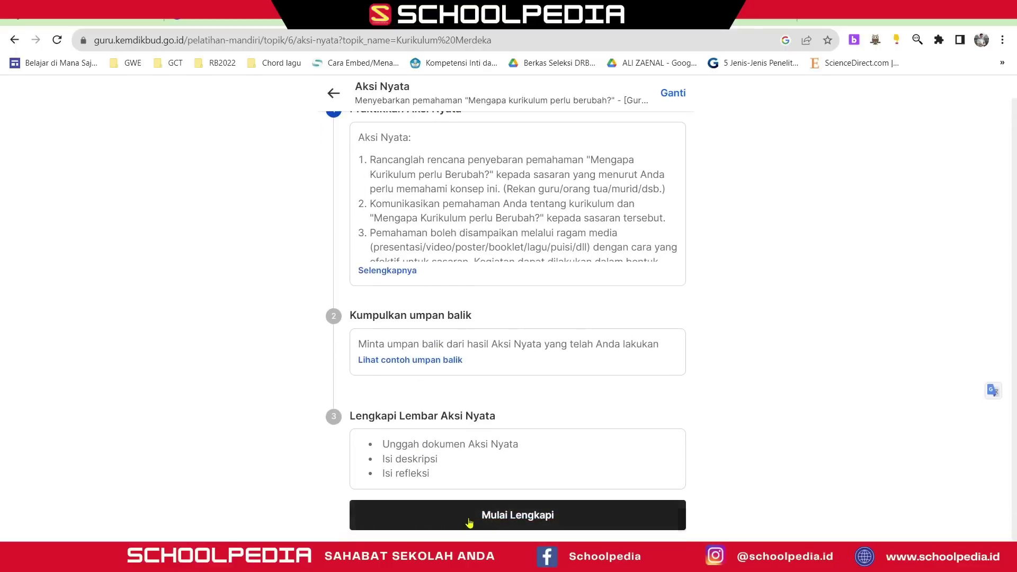
# - Start Mulai Lengkapi, confirm Aksi Nyata done, PDF document and feedback report included, then continue
pyautogui.click(469, 523)
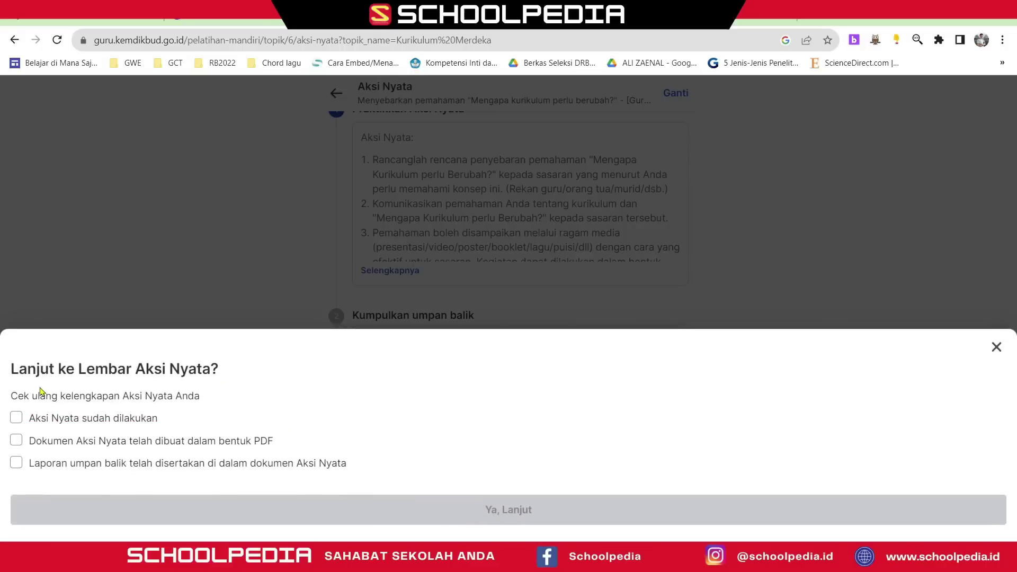
pyautogui.click(16, 419)
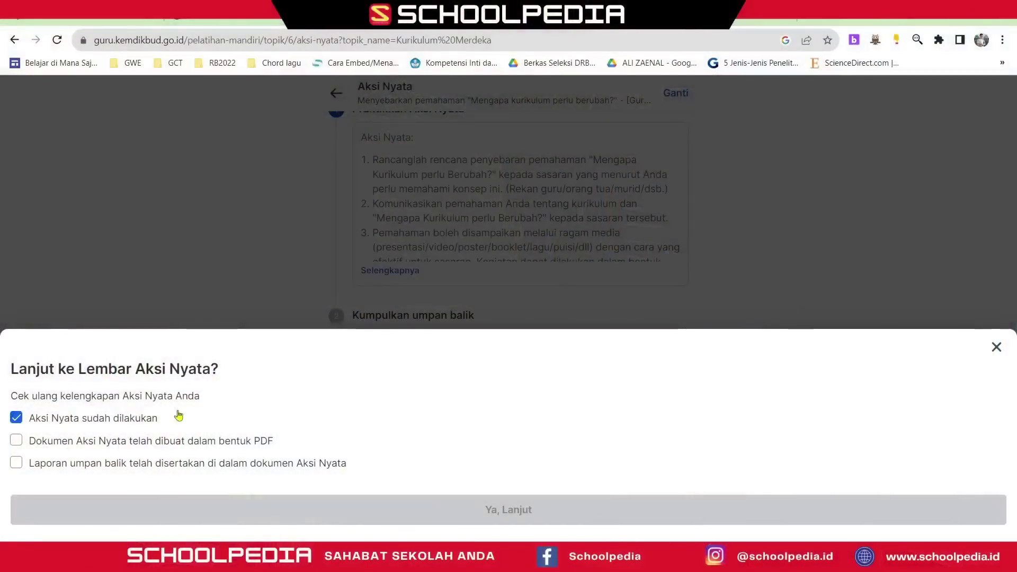
pyautogui.click(17, 445)
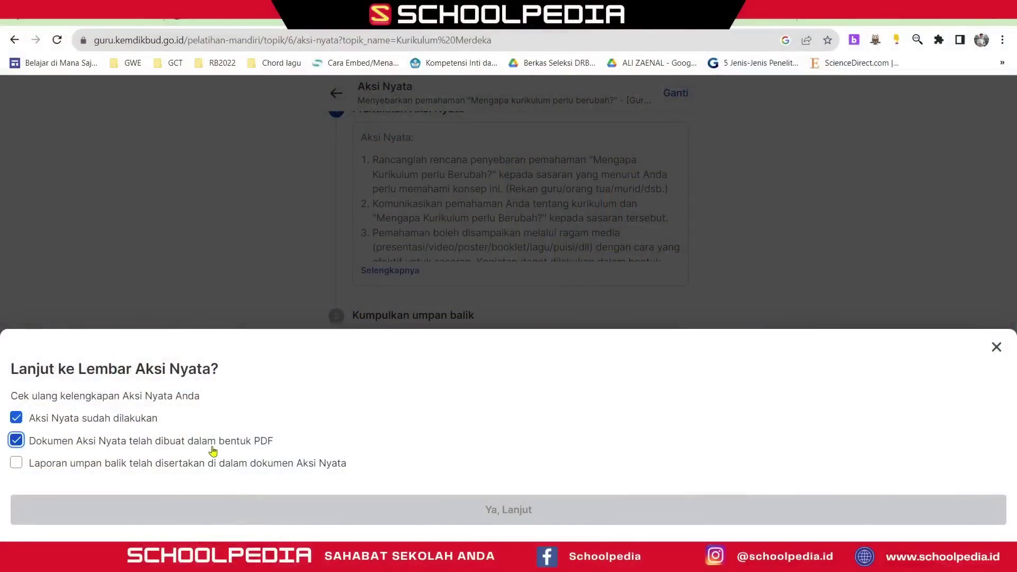
pyautogui.click(17, 465)
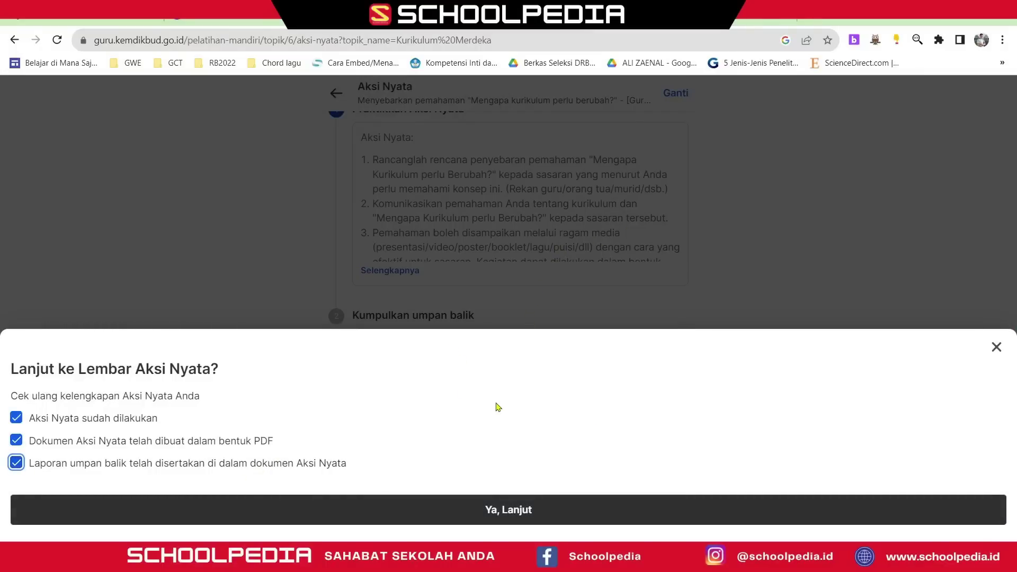
pyautogui.click(498, 515)
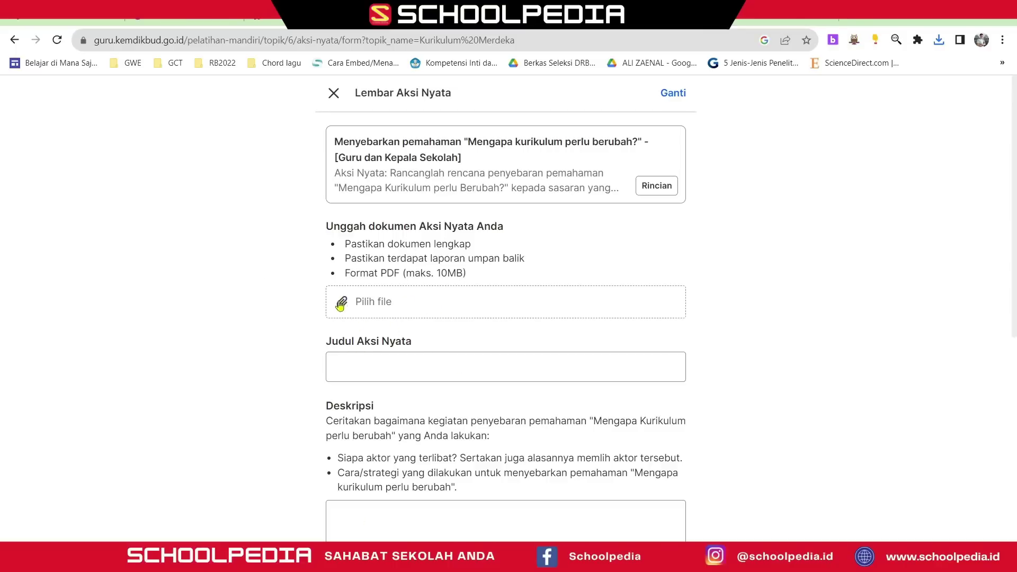
# - Upload Aksi Nyata Lin_compressed.pdf from Downloads, noting the 10MB maximum file size
pyautogui.click(369, 312)
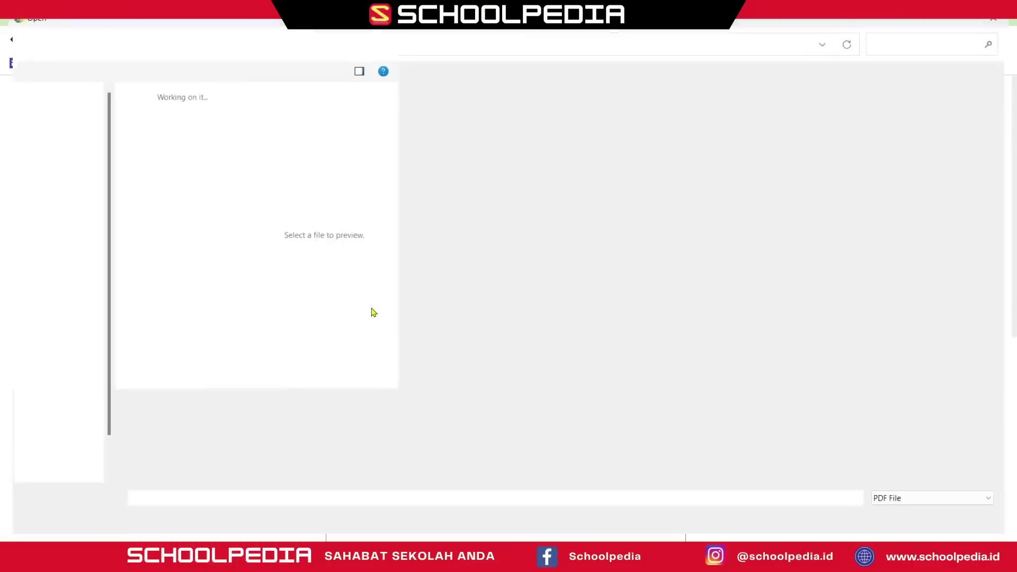
pyautogui.click(50, 154)
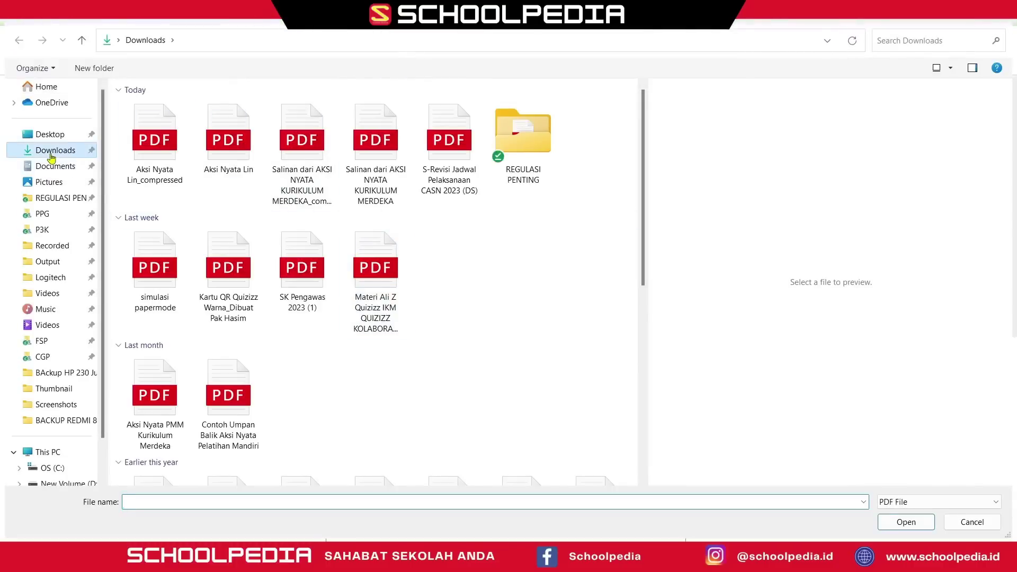
pyautogui.click(153, 161)
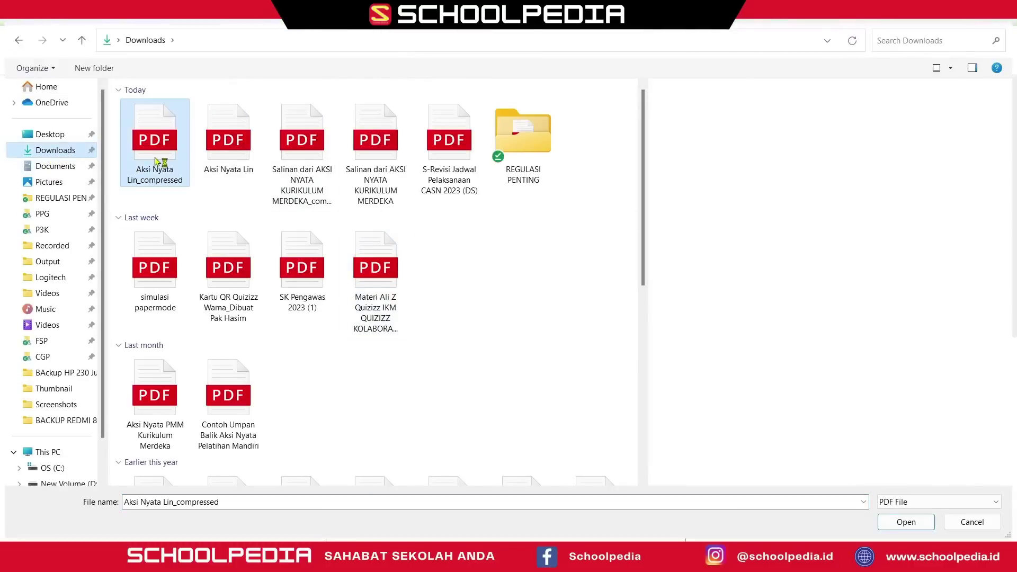
pyautogui.doubleClick(153, 162)
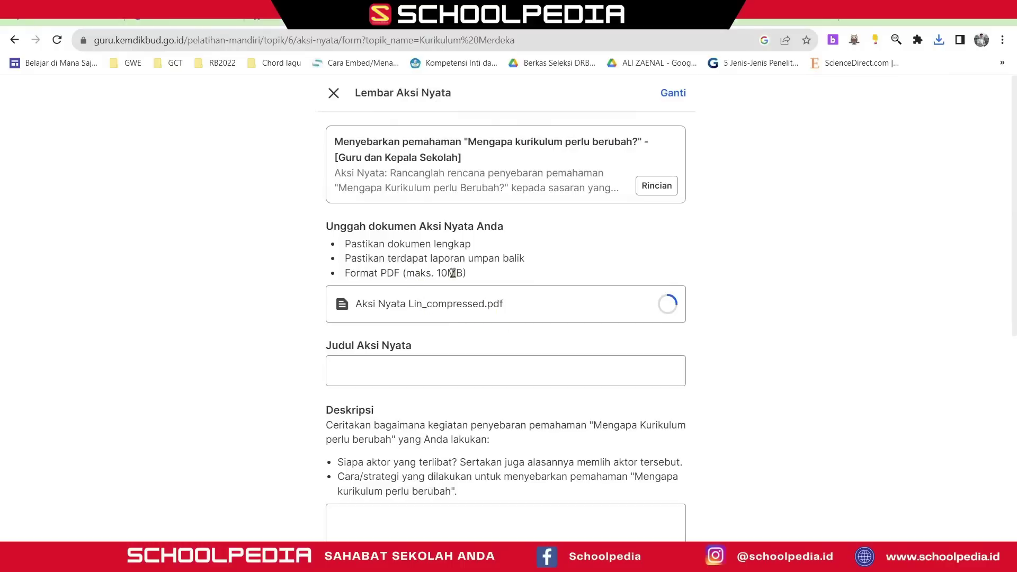
pyautogui.moveTo(438, 273); pyautogui.dragTo(468, 277)
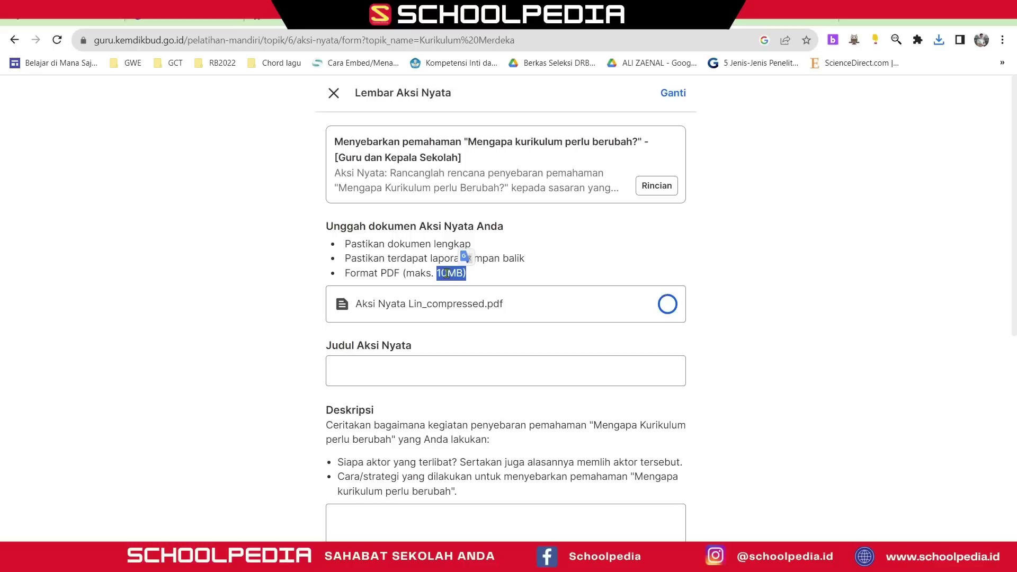
pyautogui.click(424, 371)
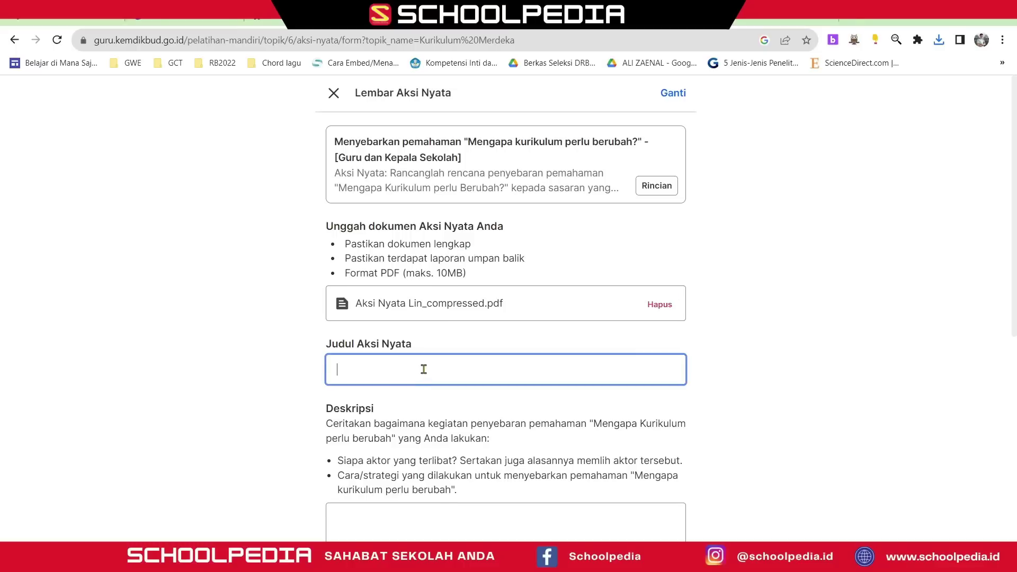
# - Enter the title 'Mengapa Kurikulum Berubah', correcting 'berubah' to a capital B
pyautogui.write('Mengapa Kurikulum berubah')
pyautogui.click(435, 369)
pyautogui.write('B')
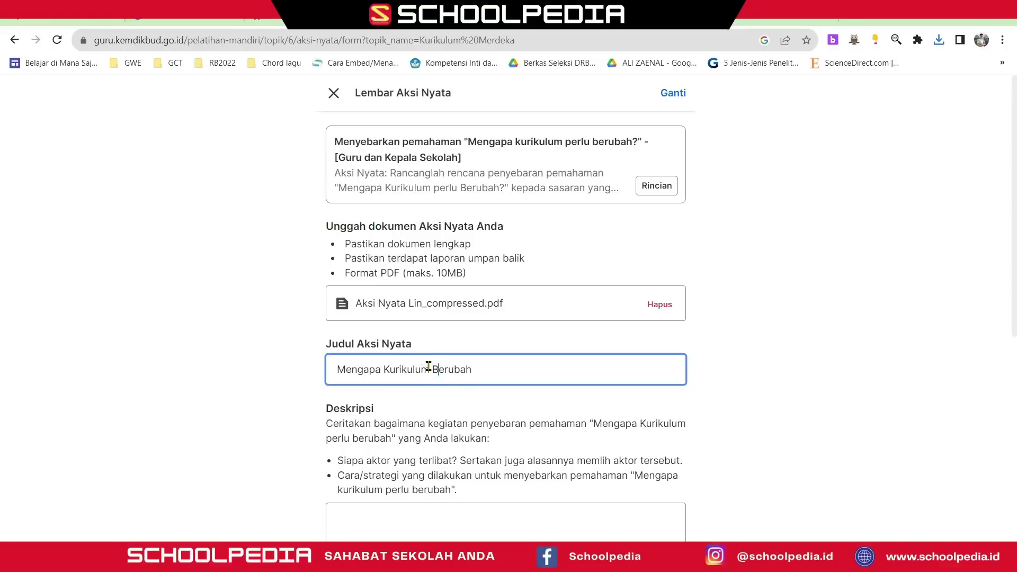
pyautogui.scroll(-2, 433, 419)
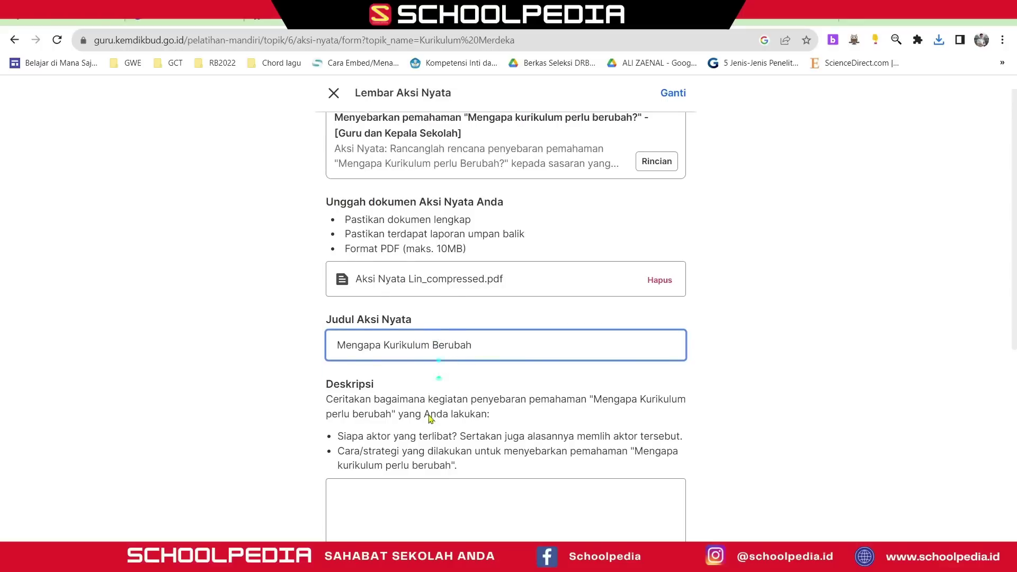
pyautogui.scroll(-2, 393, 403)
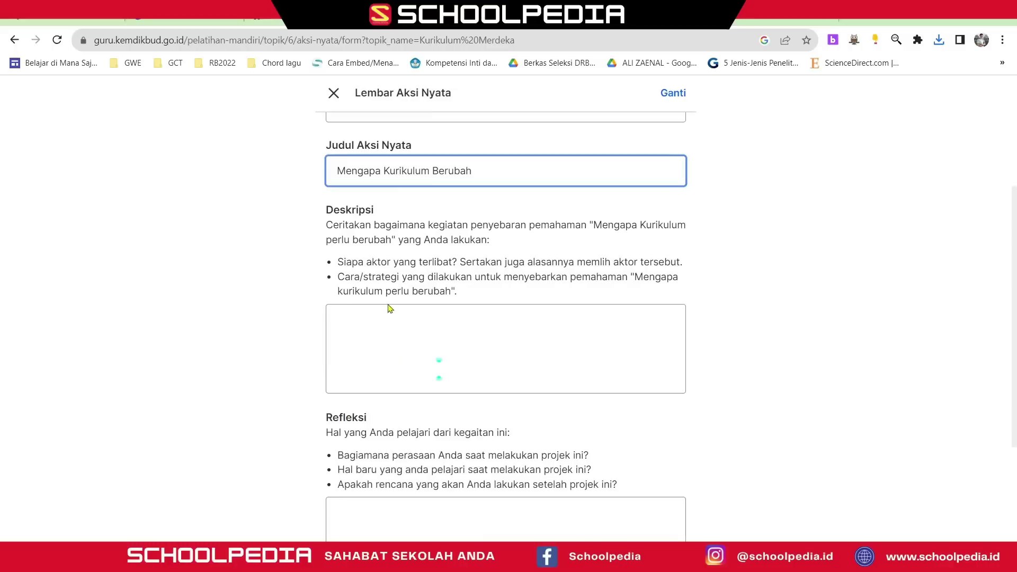
pyautogui.scroll(-1, 392, 297)
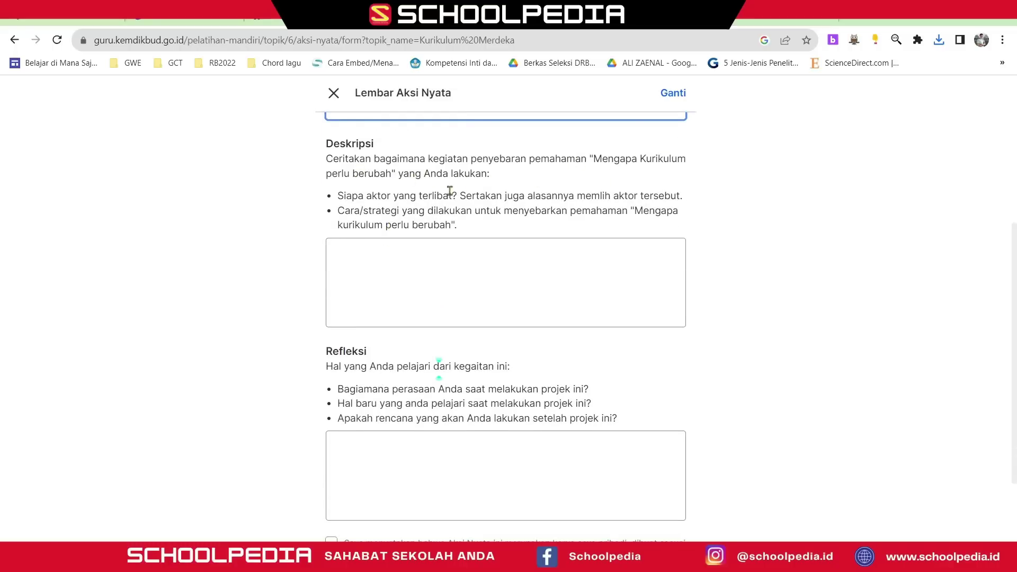
# - Review the who-is-involved and strategy prompts, then bring up clipboard history in Deskripsi
pyautogui.moveTo(393, 196); pyautogui.dragTo(458, 194)
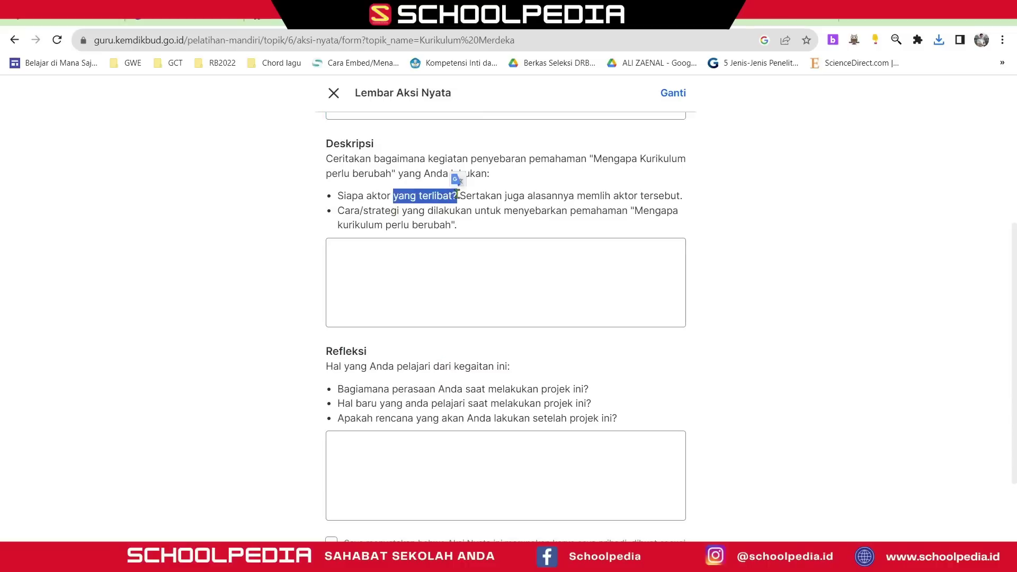
pyautogui.moveTo(345, 211); pyautogui.dragTo(446, 227)
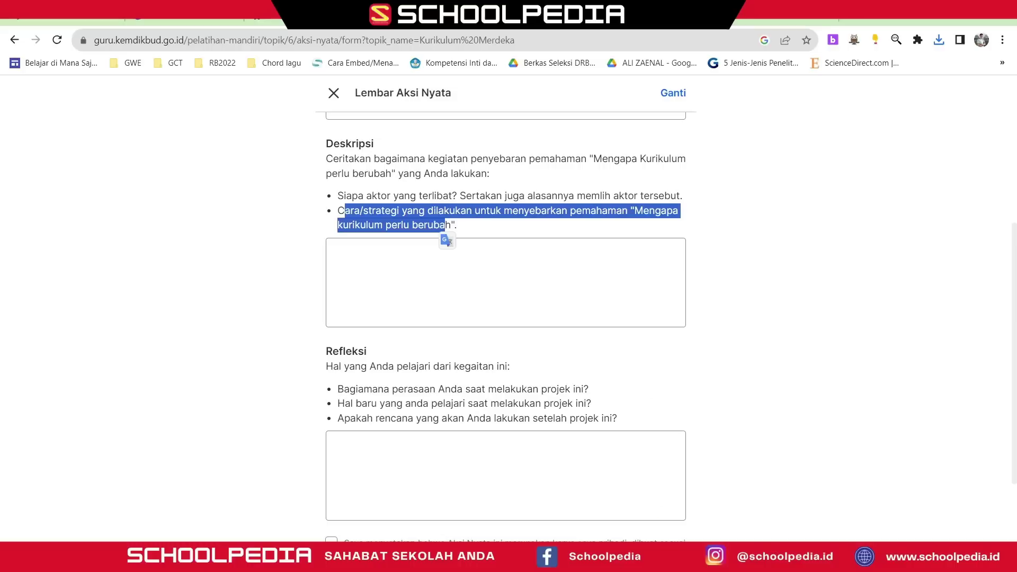
pyautogui.hotkey('alt', 'Tab')
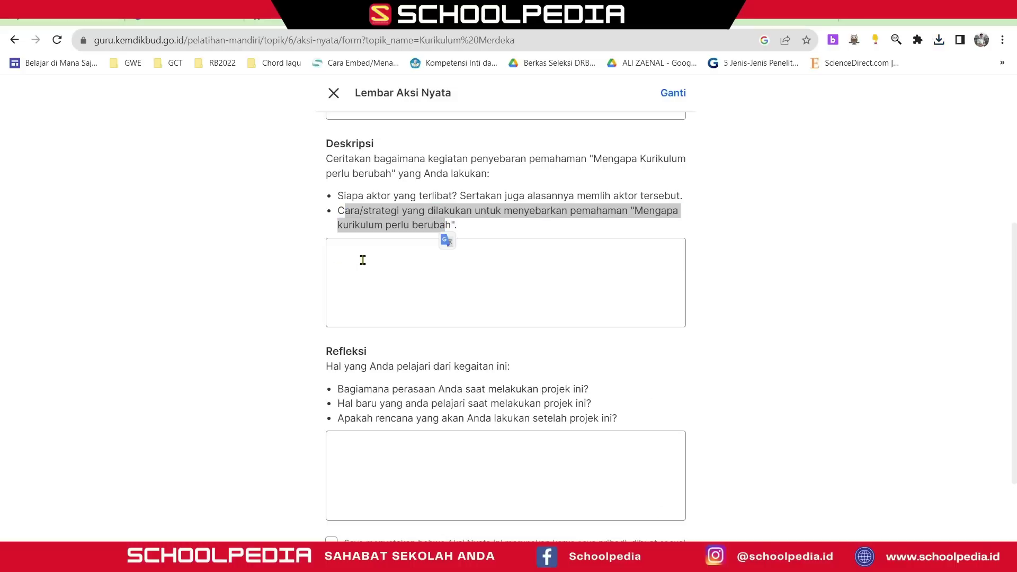
pyautogui.click(385, 257)
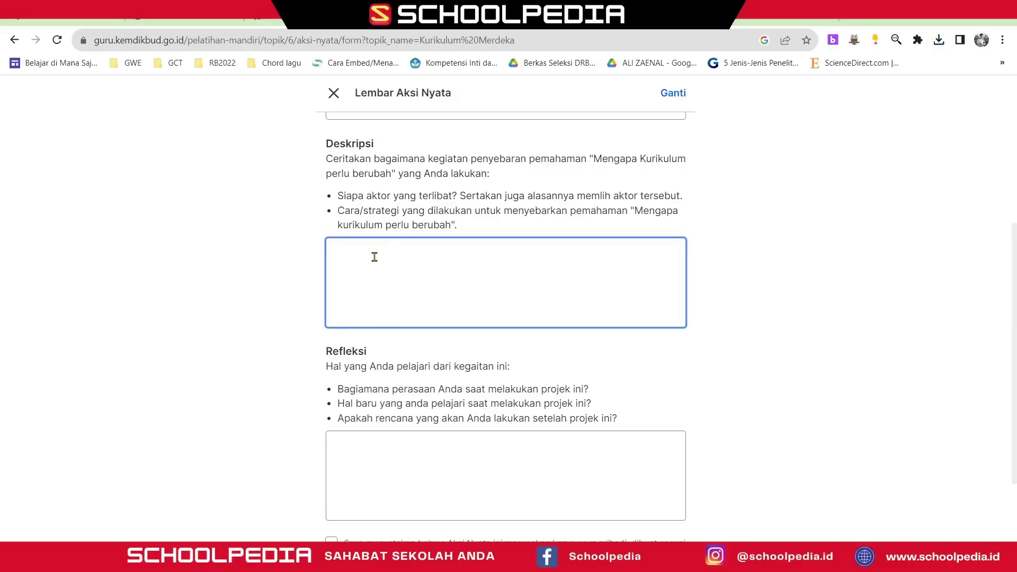
pyautogui.press('super+v')
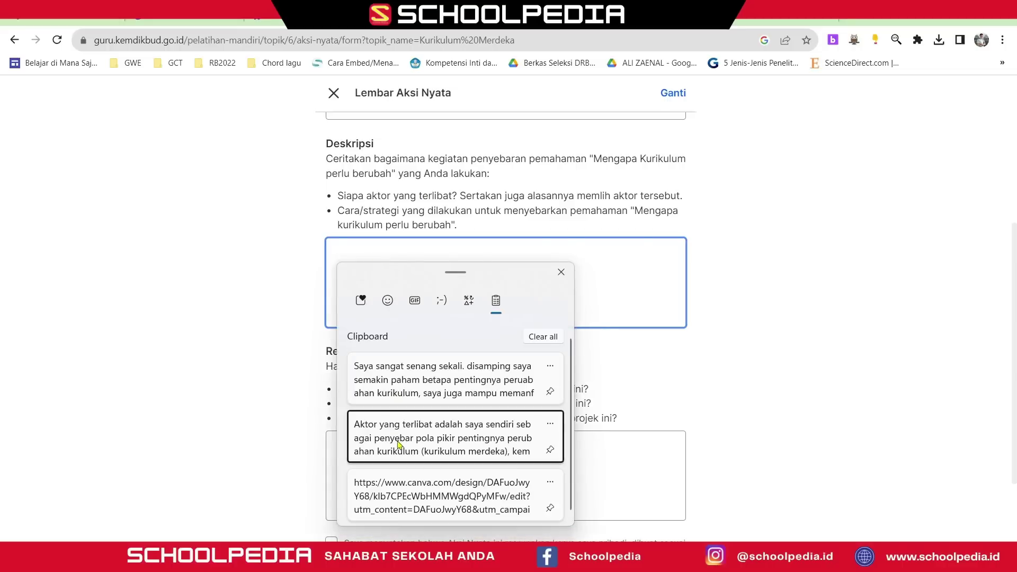
# - Paste the prepared actors-and-strategy text and end its first paragraph with 'di sekolah saya'
pyautogui.click(392, 437)
pyautogui.scroll(3, 359, 270)
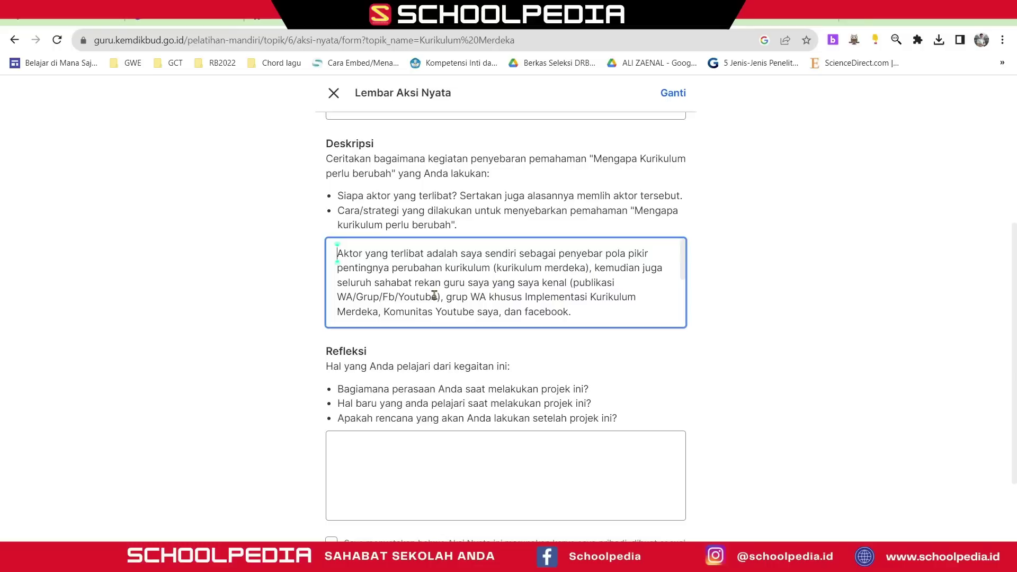
pyautogui.scroll(-2, 444, 279)
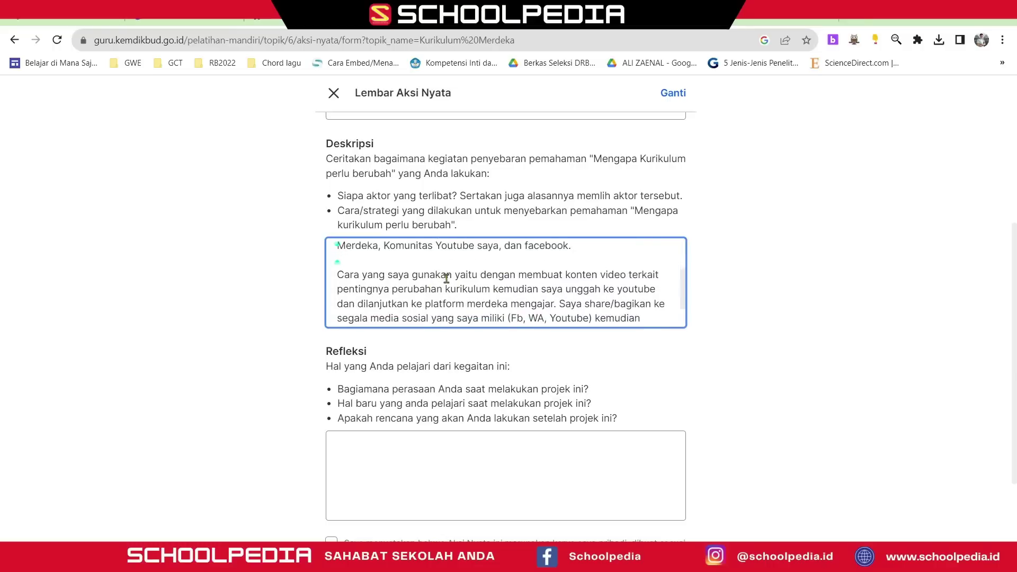
pyautogui.scroll(2, 445, 277)
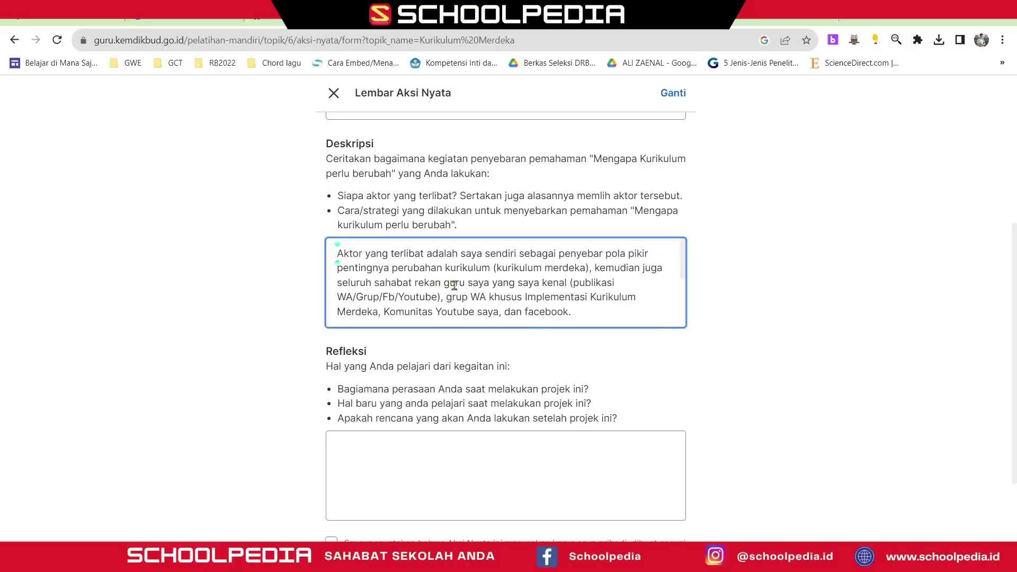
pyautogui.moveTo(468, 283); pyautogui.dragTo(571, 308)
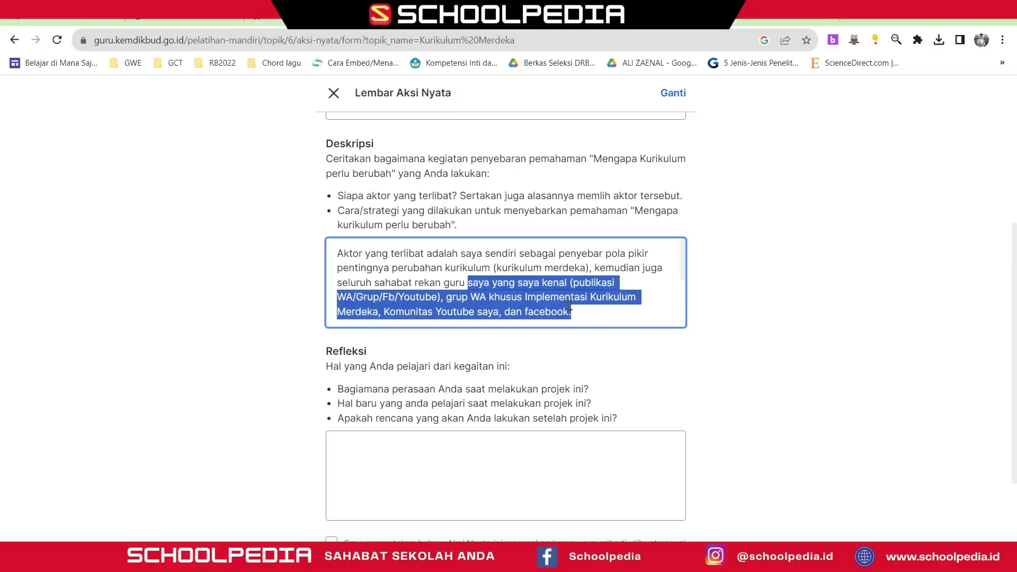
pyautogui.write('di sekolah saya')
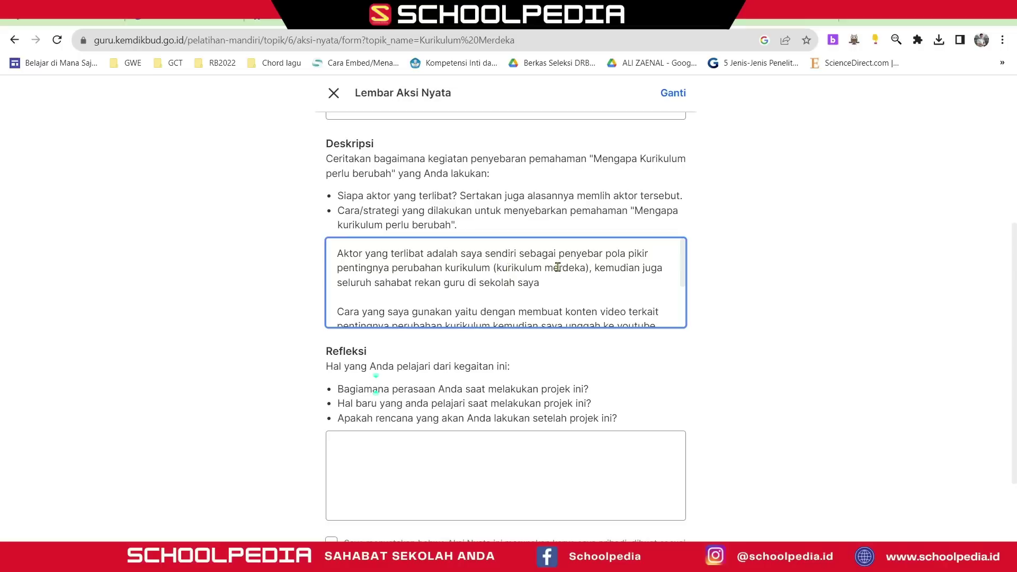
# - Change 'konten video' to 'presentasi' in the Deskripsi text
pyautogui.scroll(-3, 513, 279)
pyautogui.scroll(3, 477, 271)
pyautogui.scroll(-3, 440, 263)
pyautogui.scroll(3, 418, 260)
pyautogui.scroll(-3, 438, 290)
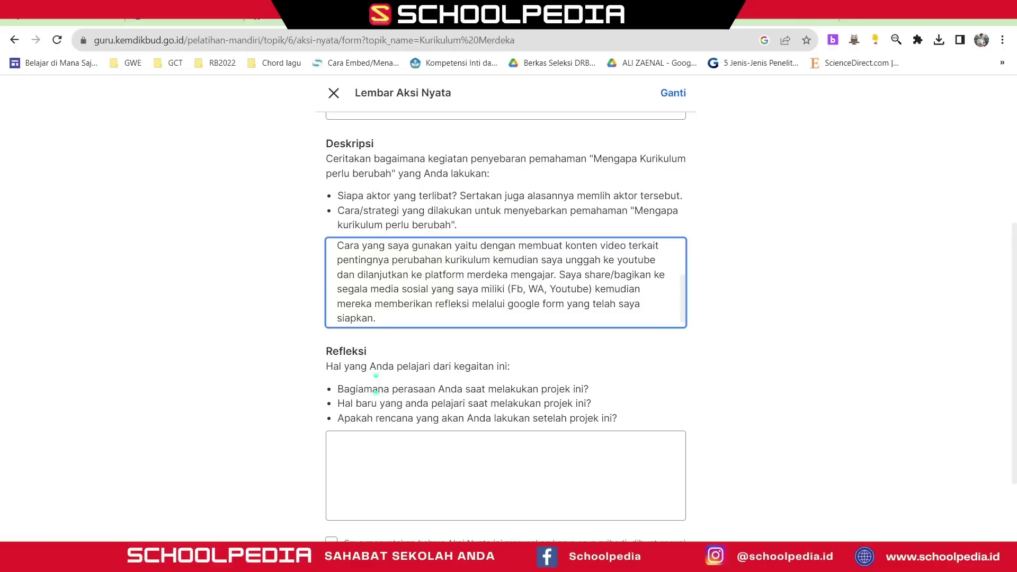
pyautogui.click(376, 377)
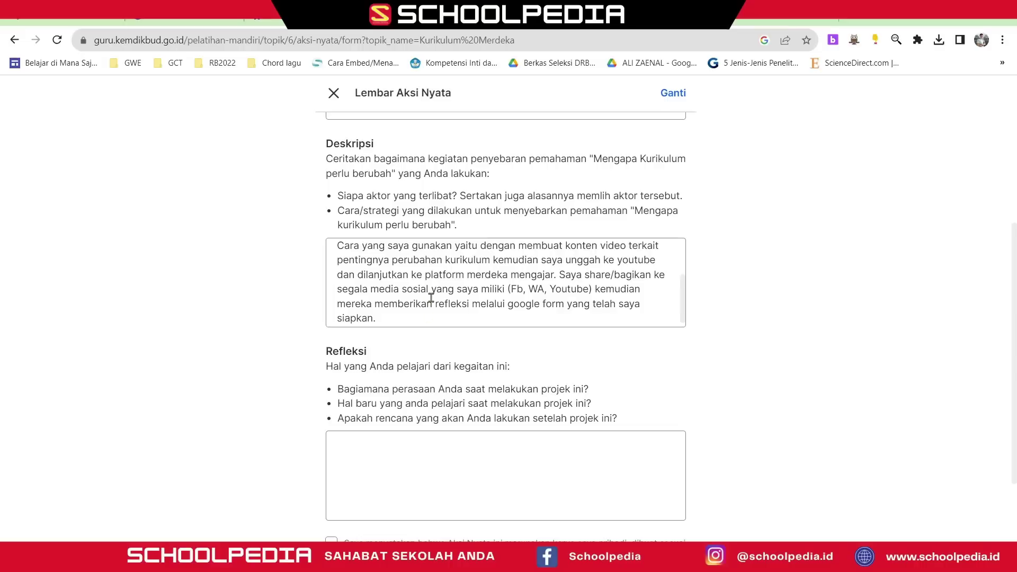
pyautogui.moveTo(567, 247); pyautogui.dragTo(626, 267)
pyautogui.click(575, 249)
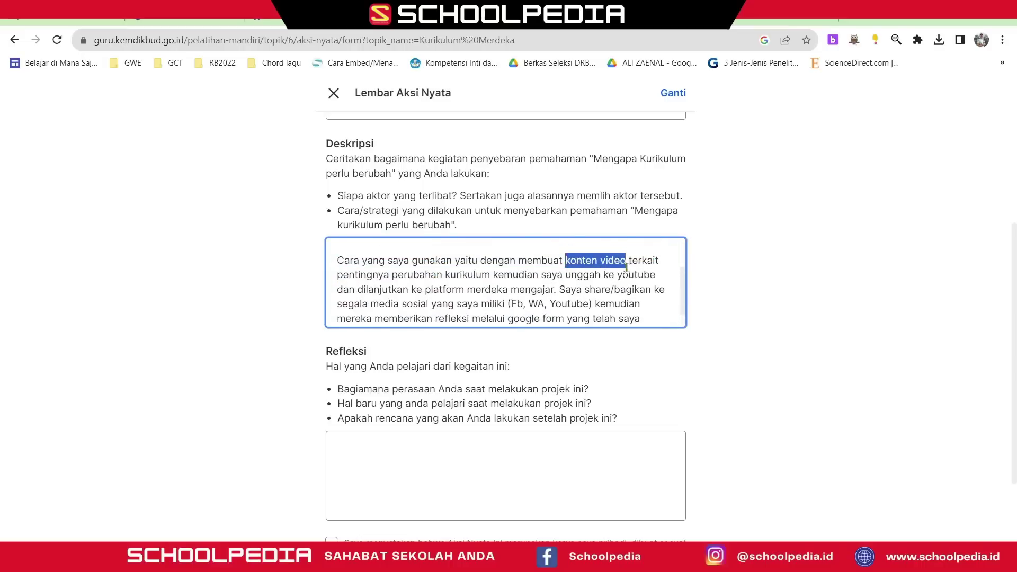
pyautogui.write('presentasi')
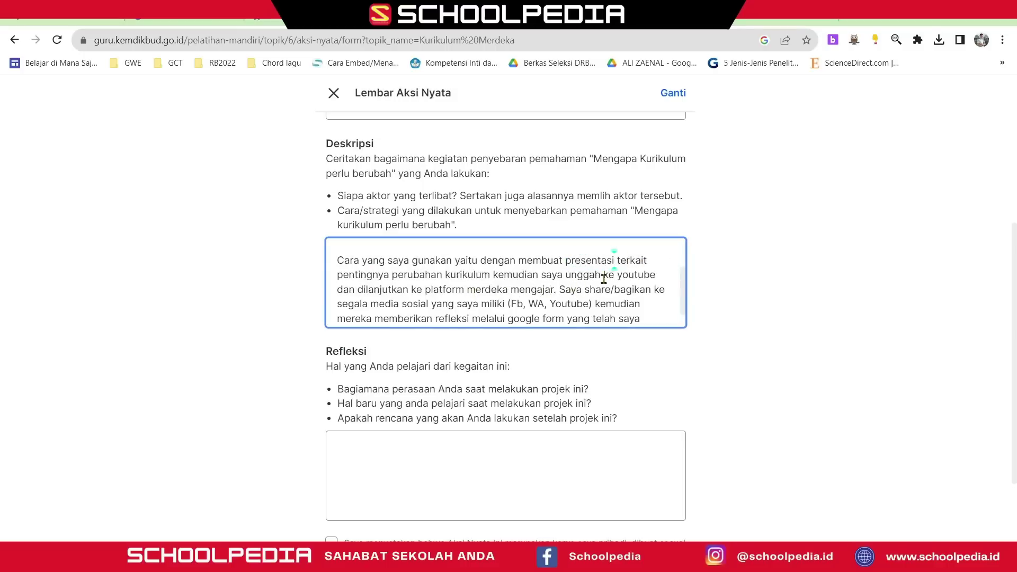
# - Replace the upload/share passage with socialising to school colleagues, with feedback on post-it paper
pyautogui.moveTo(565, 274); pyautogui.dragTo(594, 309)
pyautogui.write('sosialisasi')
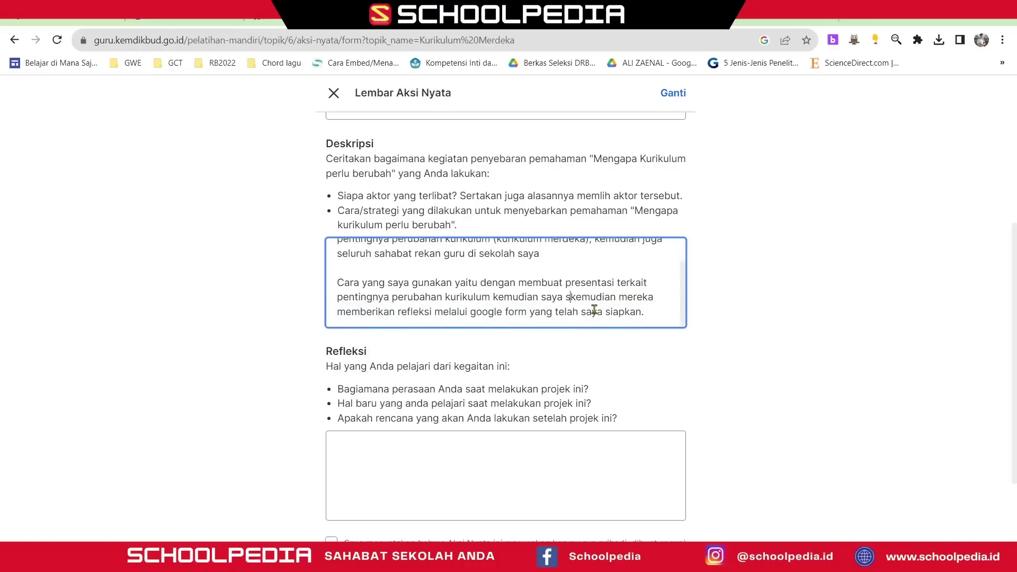
pyautogui.write('kakemudian')
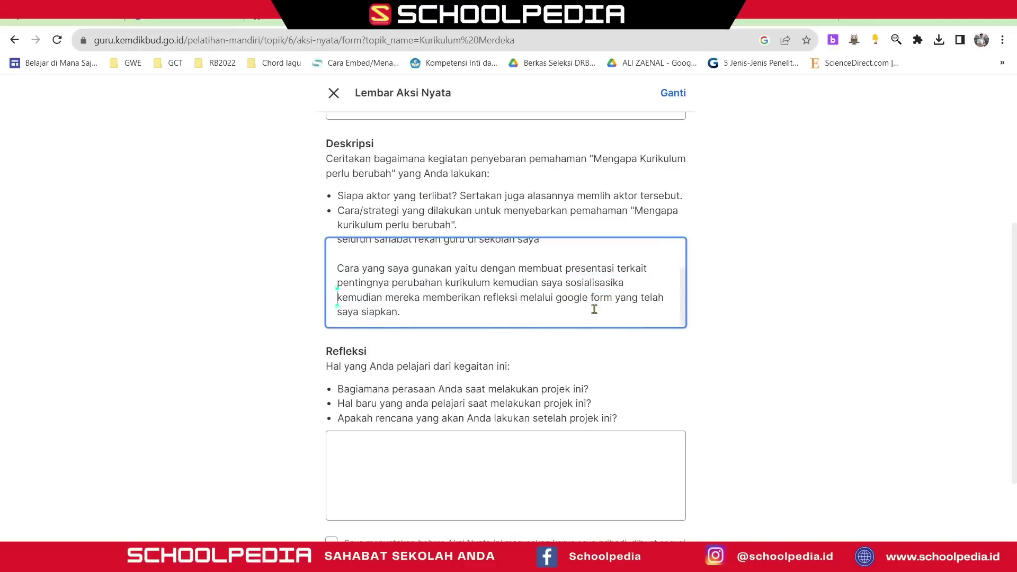
pyautogui.press('BackSpace')
pyautogui.press('BackSpace')
pyautogui.write('n kepada tema')
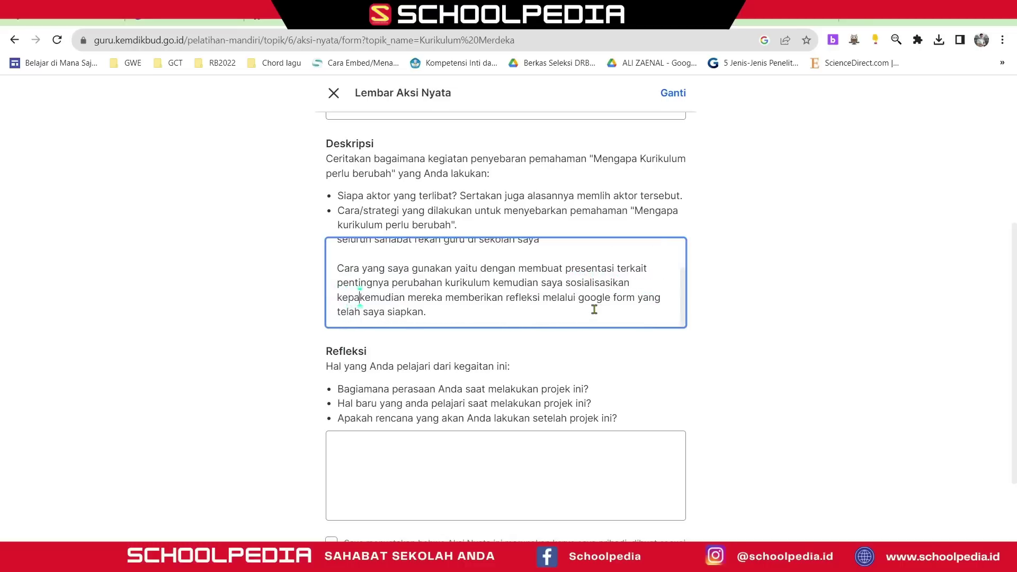
pyautogui.write('n')
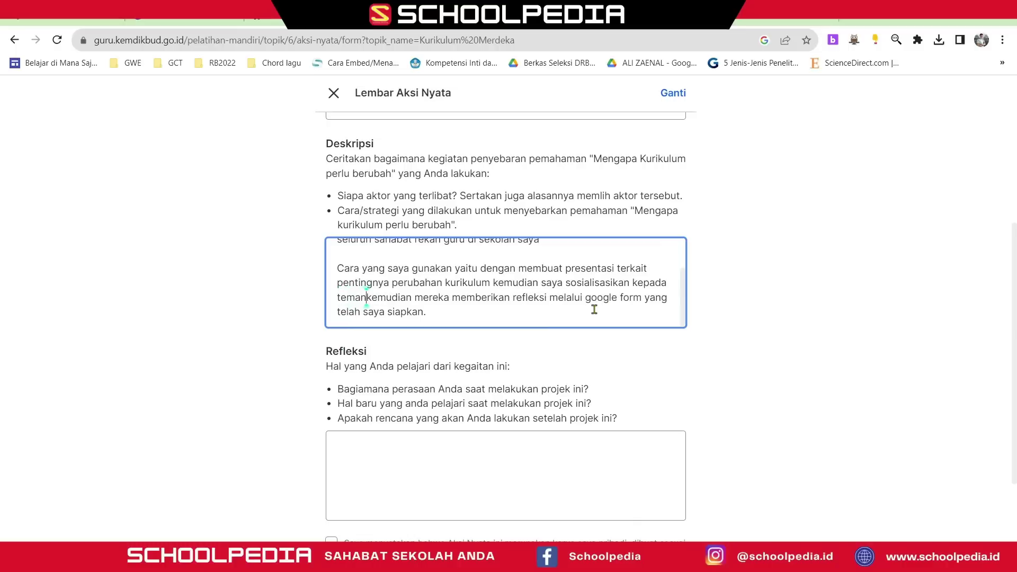
pyautogui.write('-teman di')
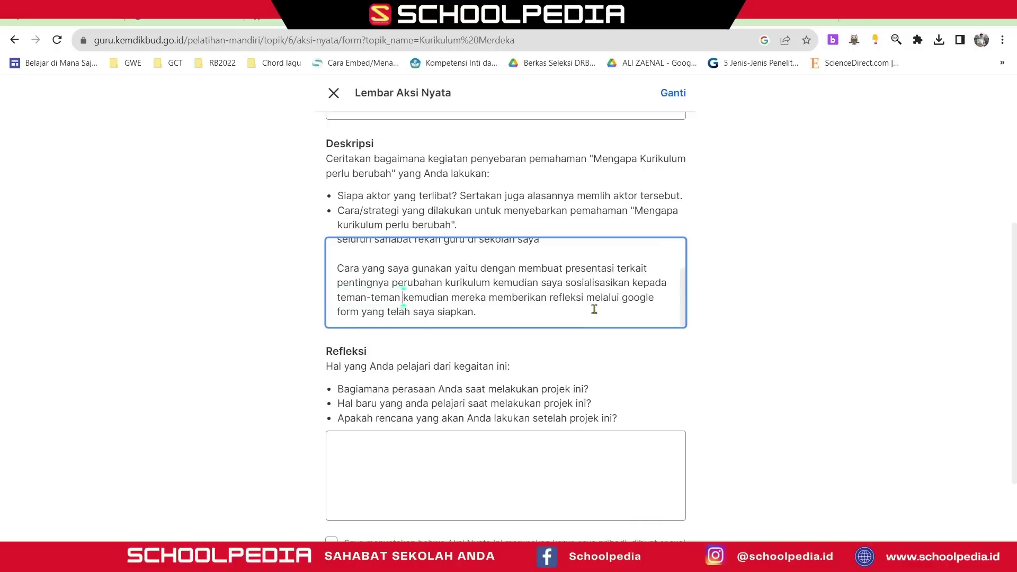
pyautogui.write(' sekolah')
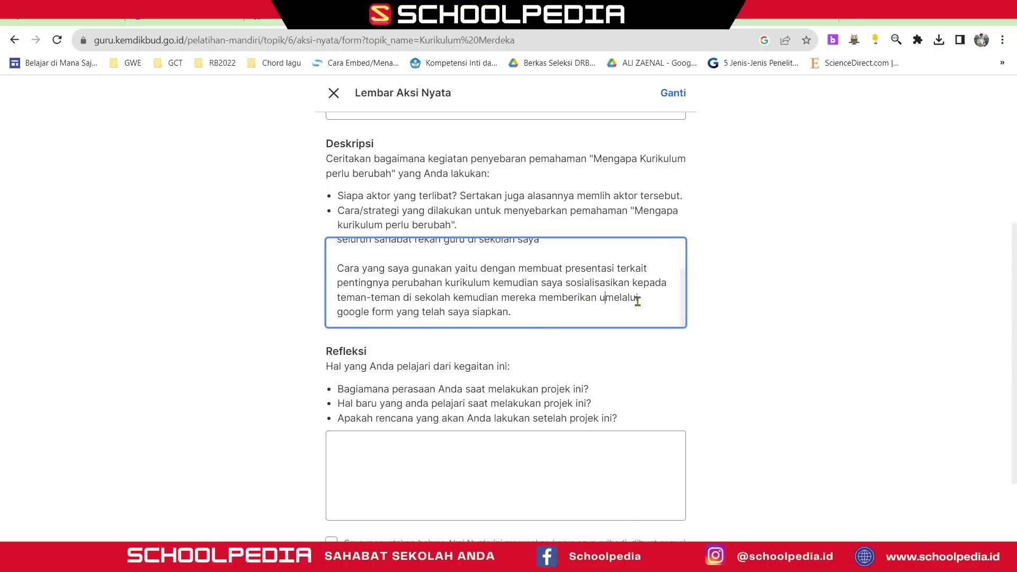
pyautogui.write('n balik m')
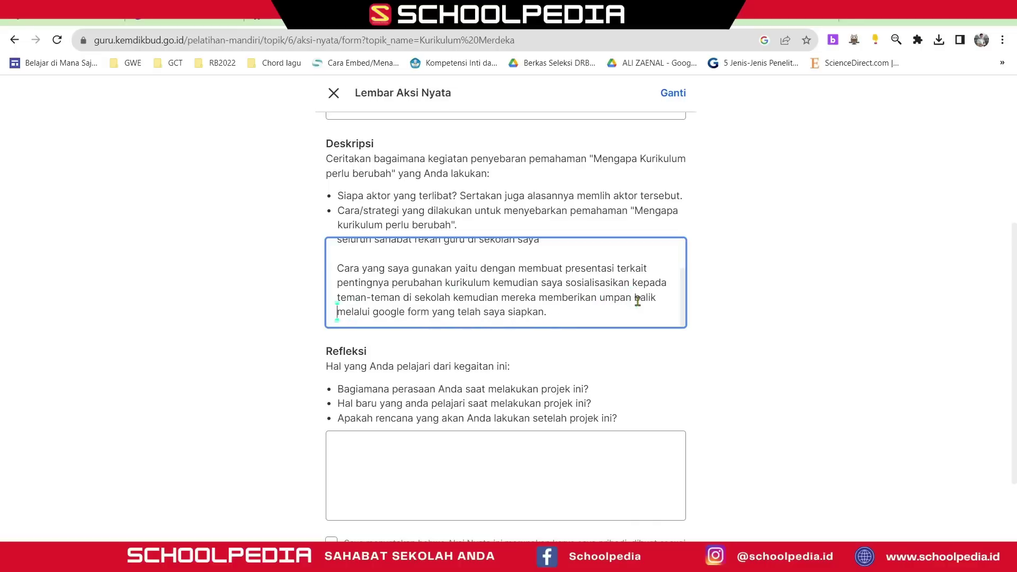
pyautogui.moveTo(547, 312); pyautogui.dragTo(330, 315)
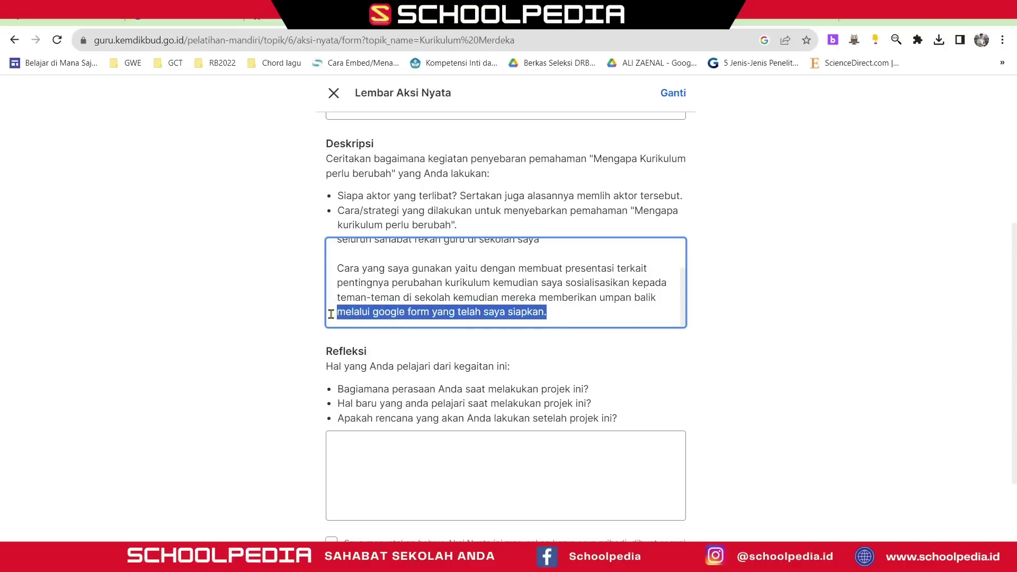
pyautogui.press('BackSpace')
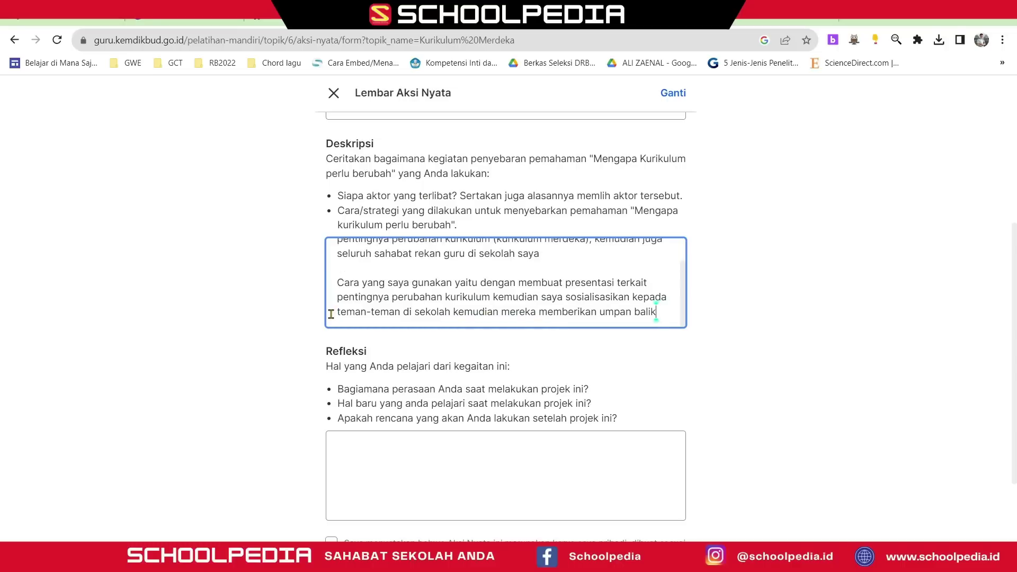
pyautogui.write('menggunakan ')
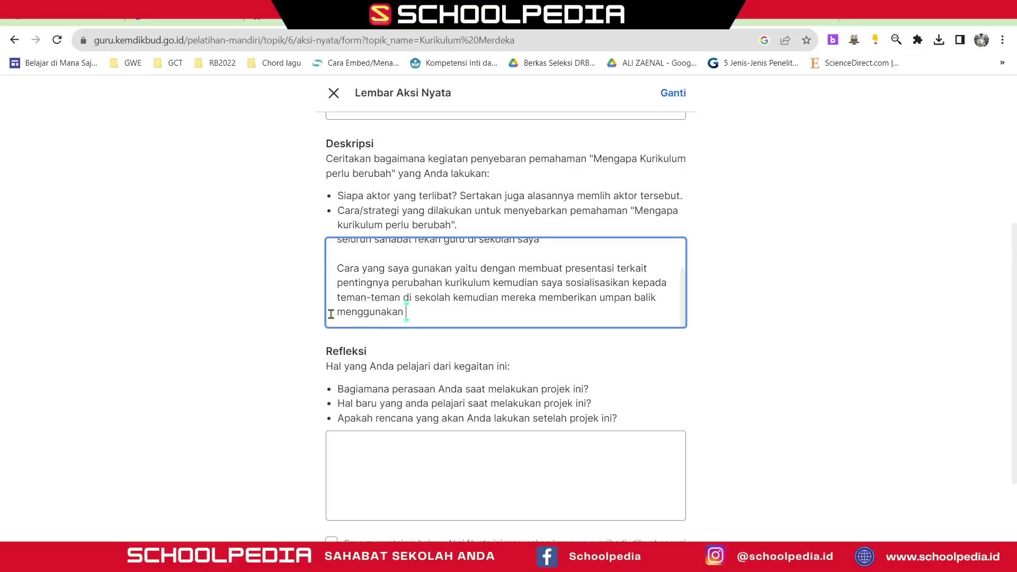
pyautogui.write('media kertas post it.')
# - Add a comma after 'sekolah' in the first Deskripsi paragraph
pyautogui.scroll(2, 541, 291)
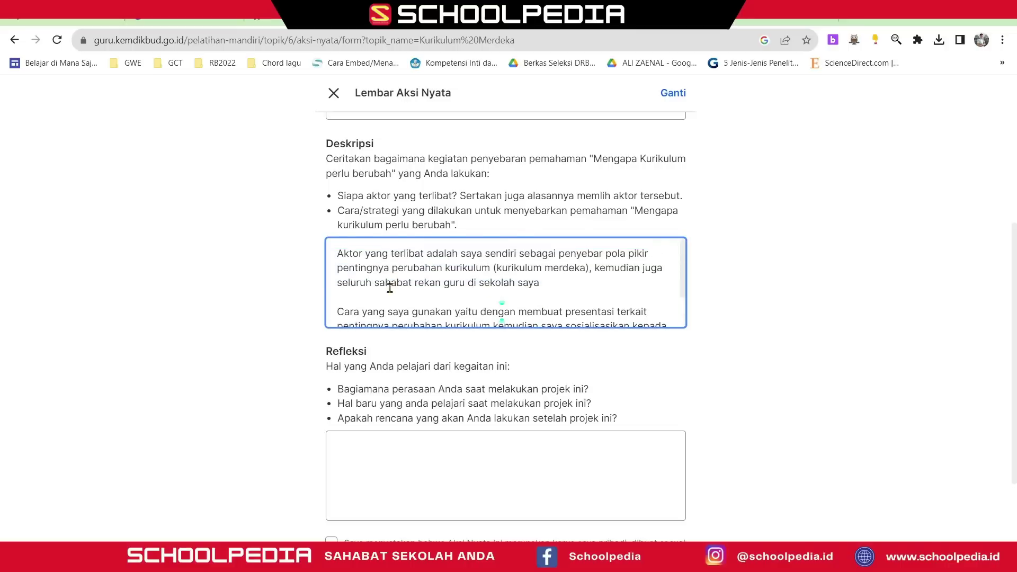
pyautogui.click(337, 256)
pyautogui.moveTo(337, 258); pyautogui.dragTo(564, 284)
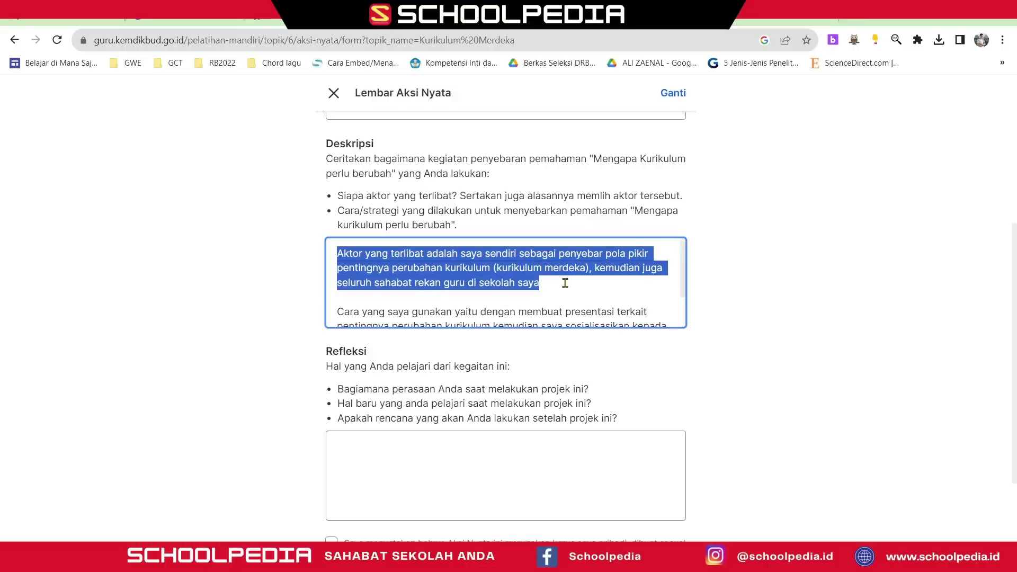
pyautogui.click(476, 295)
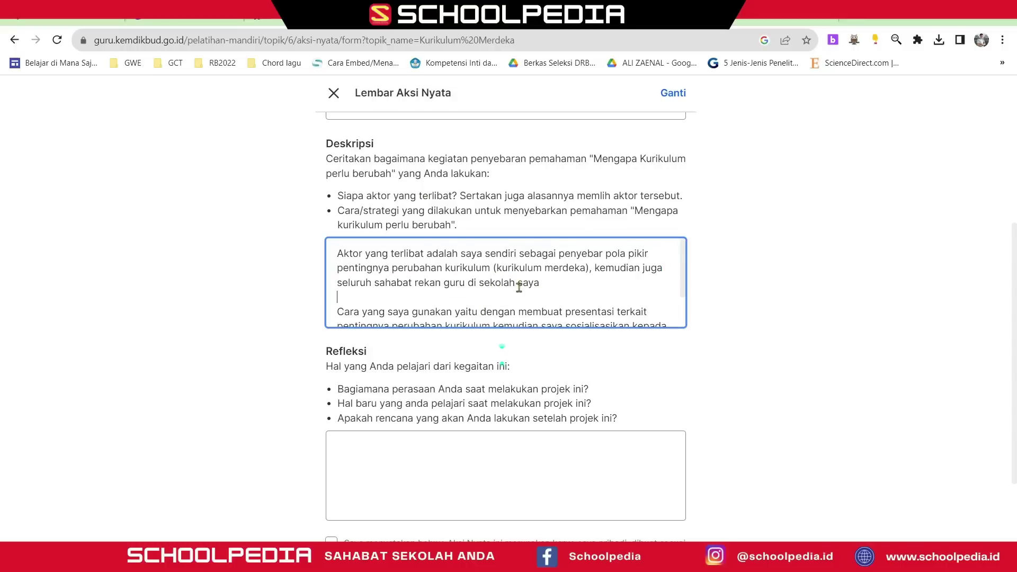
pyautogui.scroll(-1, 538, 286)
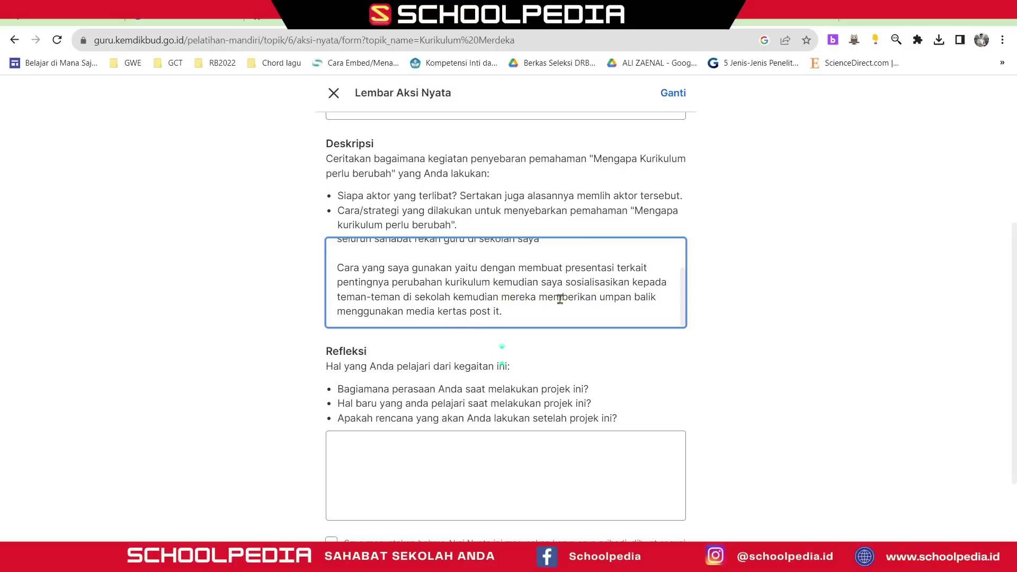
pyautogui.click(454, 297)
pyautogui.write(',')
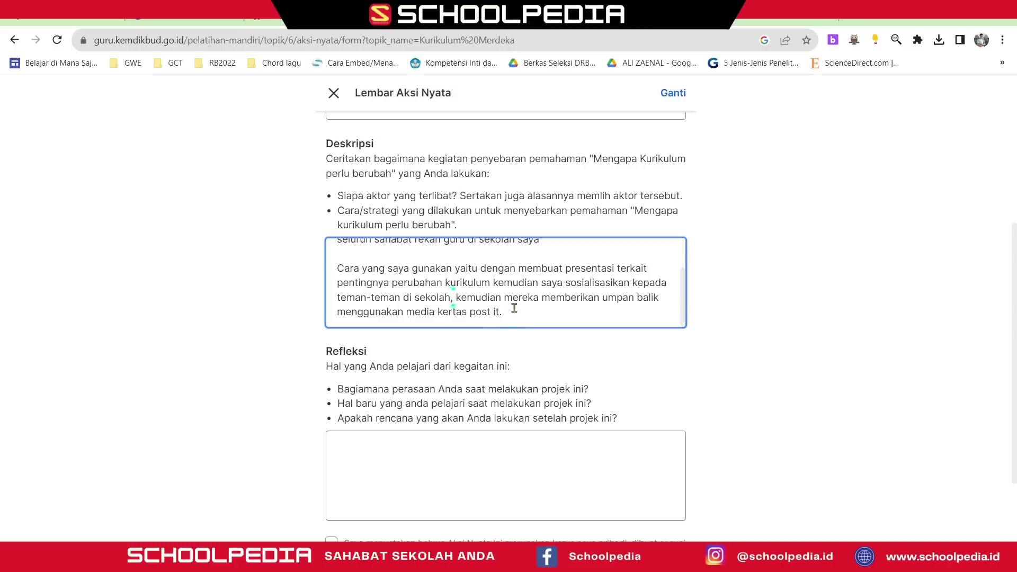
pyautogui.scroll(-1, 513, 317)
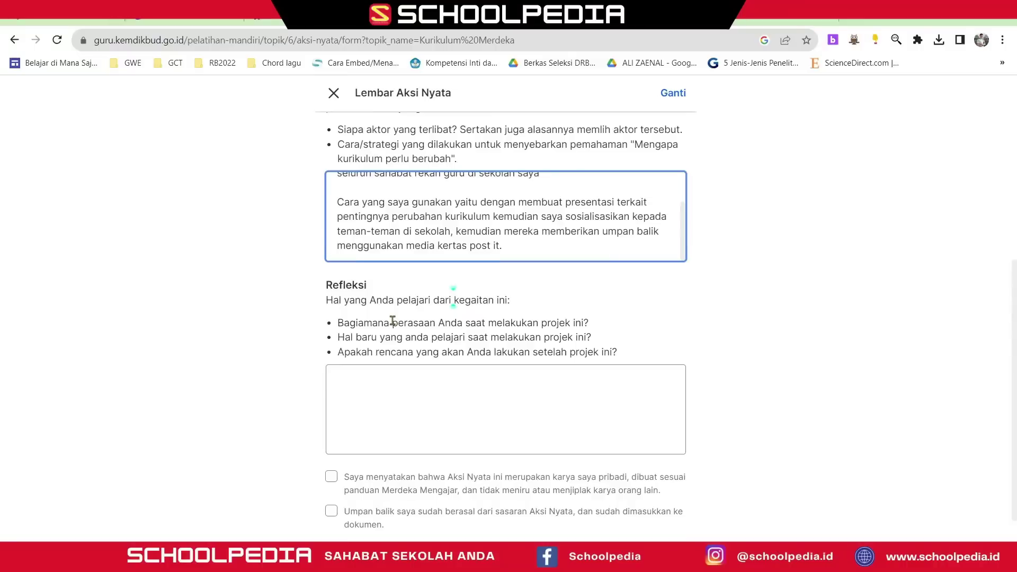
pyautogui.scroll(-1, 390, 321)
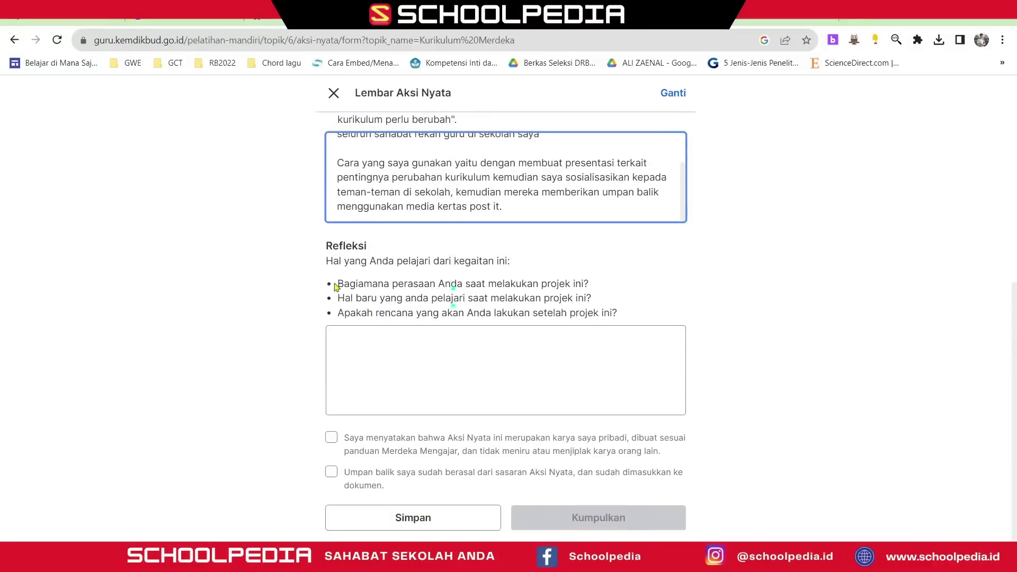
# - Read the three Refleksi questions and paste the copied reflection text into the answer
pyautogui.moveTo(336, 285); pyautogui.dragTo(597, 289)
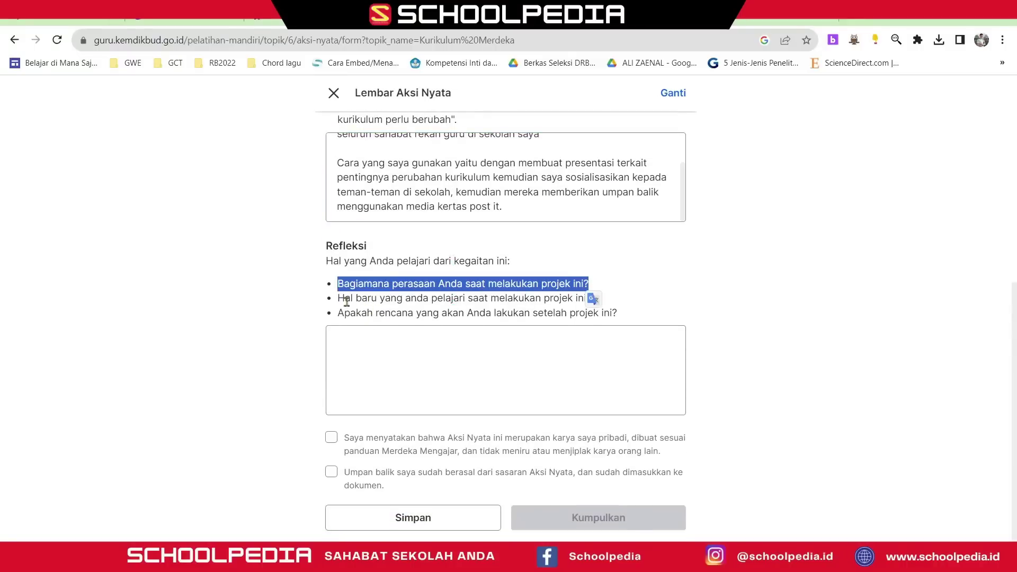
pyautogui.moveTo(339, 298); pyautogui.dragTo(594, 299)
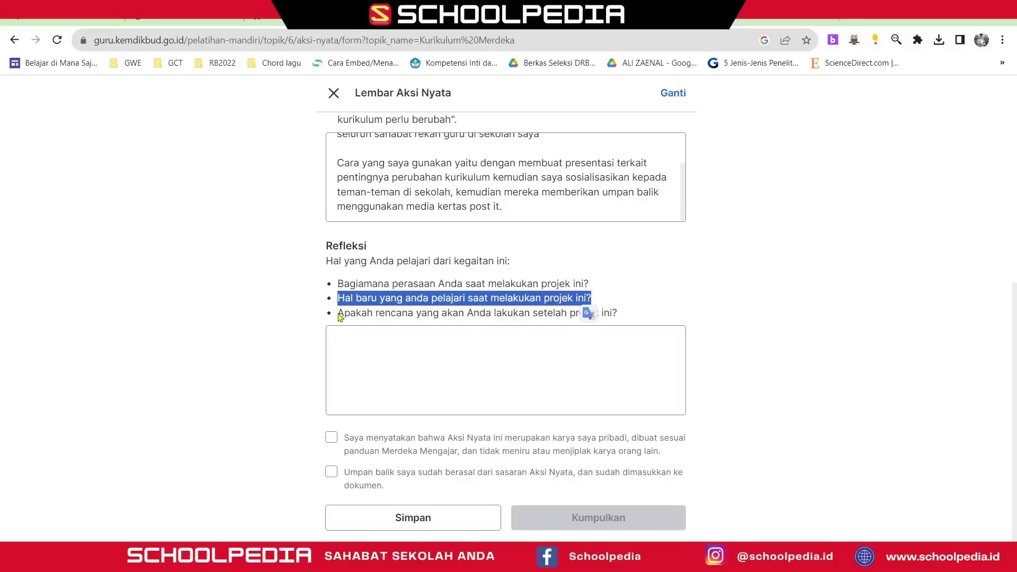
pyautogui.moveTo(337, 314); pyautogui.dragTo(624, 313)
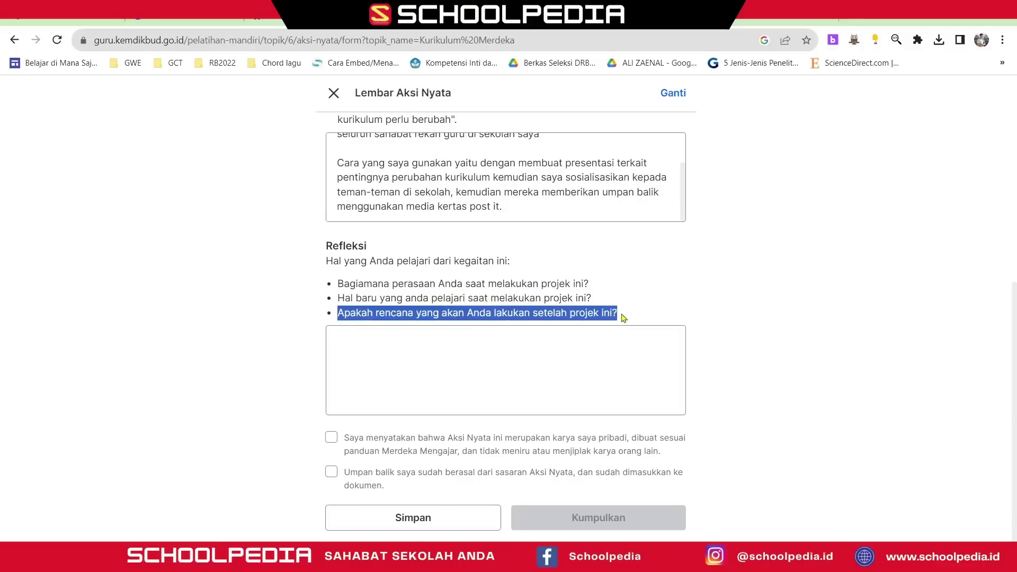
pyautogui.click(538, 355)
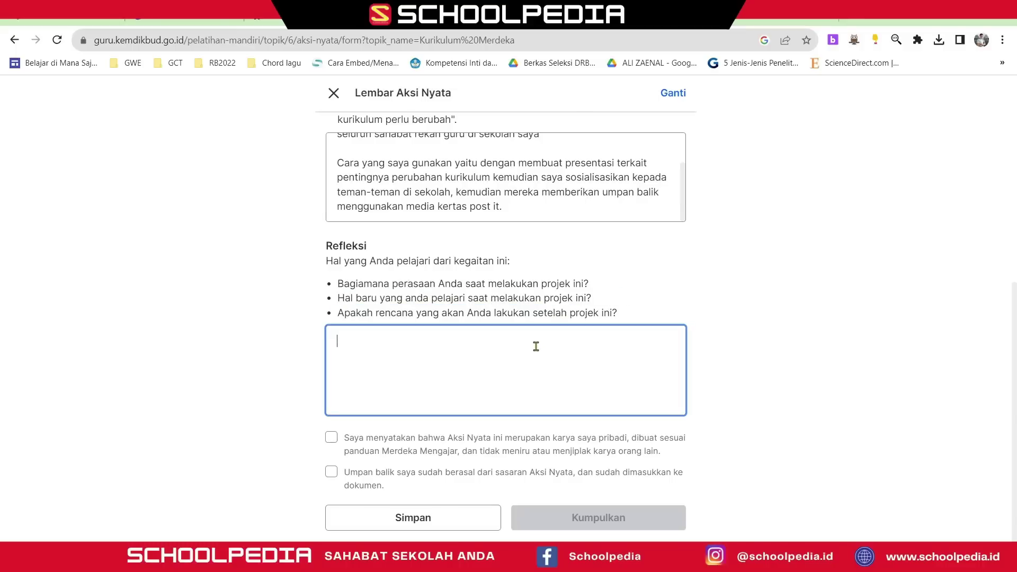
pyautogui.press('super+v')
pyautogui.click(428, 204)
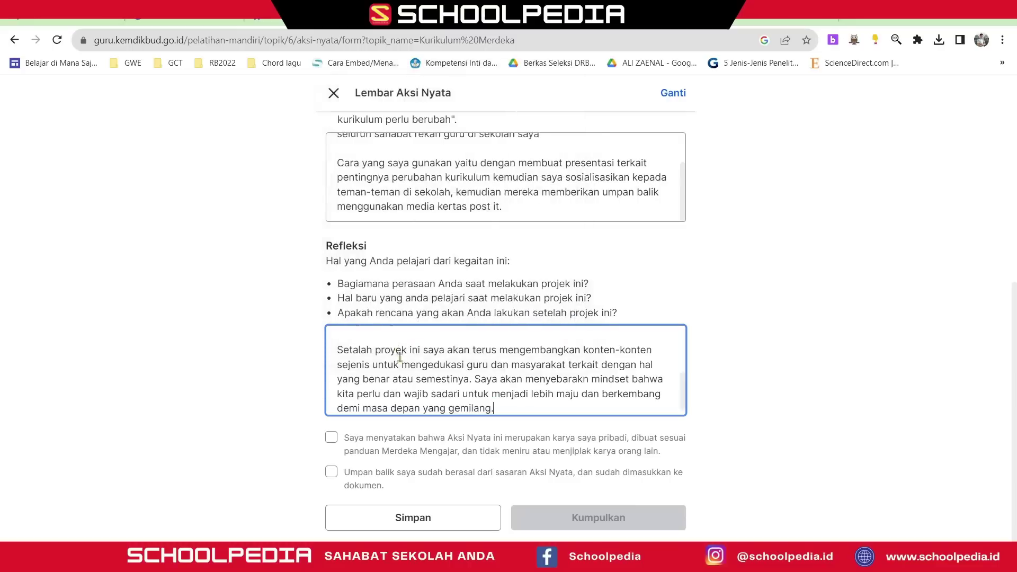
# - Fix the typo in 'perubahan' and delete the education content creator sentence
pyautogui.scroll(5, 403, 358)
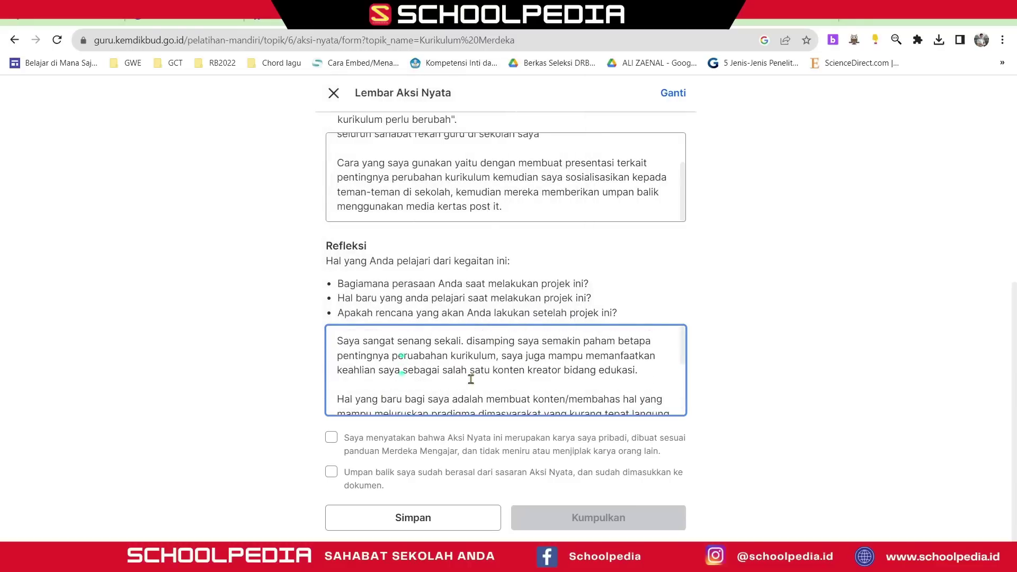
pyautogui.click(418, 360)
pyautogui.press('BackSpace')
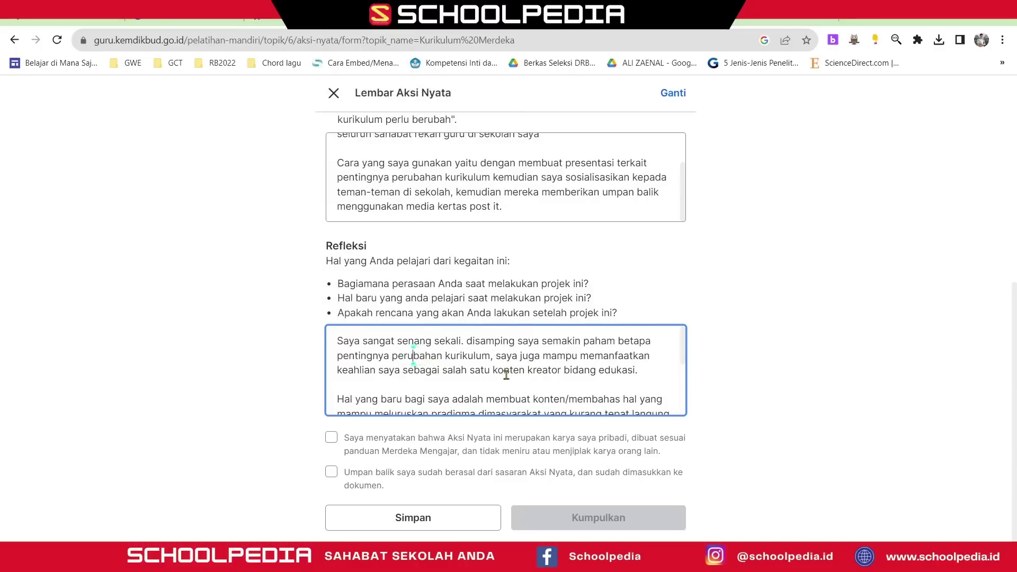
pyautogui.moveTo(640, 372); pyautogui.dragTo(493, 359)
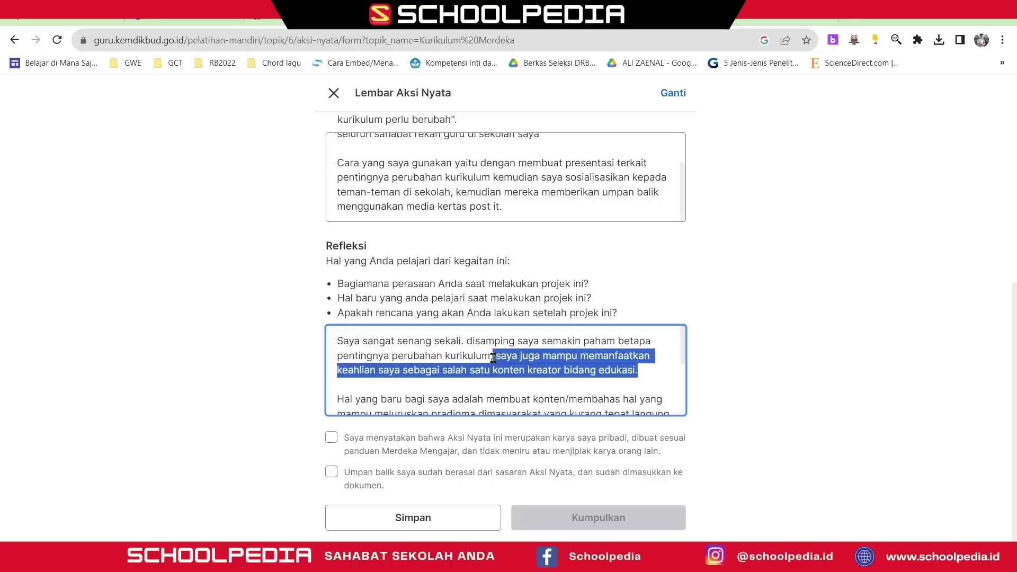
pyautogui.press('BackSpace')
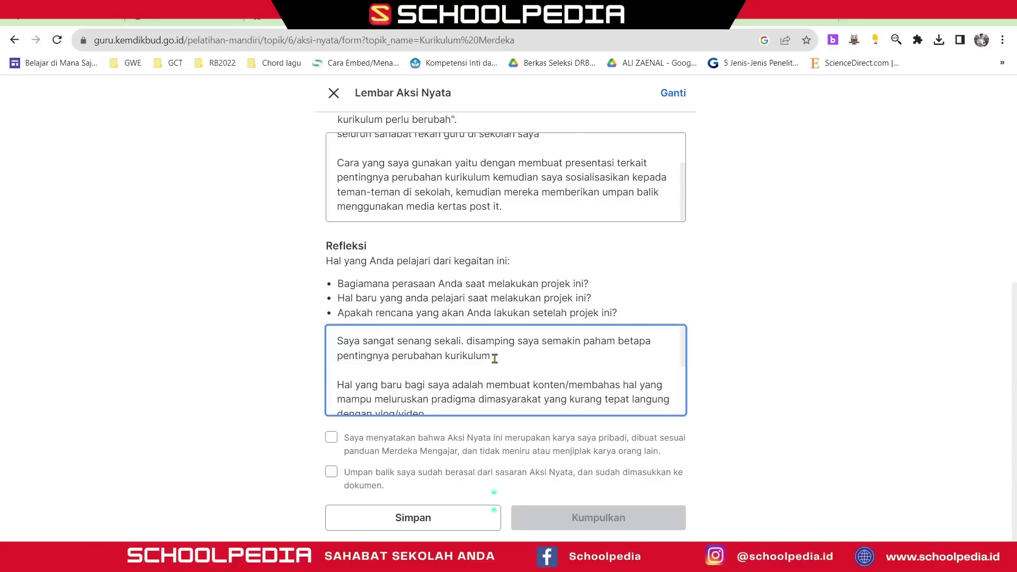
# - Add that the author discussed the importance of curriculum change with fellow teachers
pyautogui.scroll(2, 498, 355)
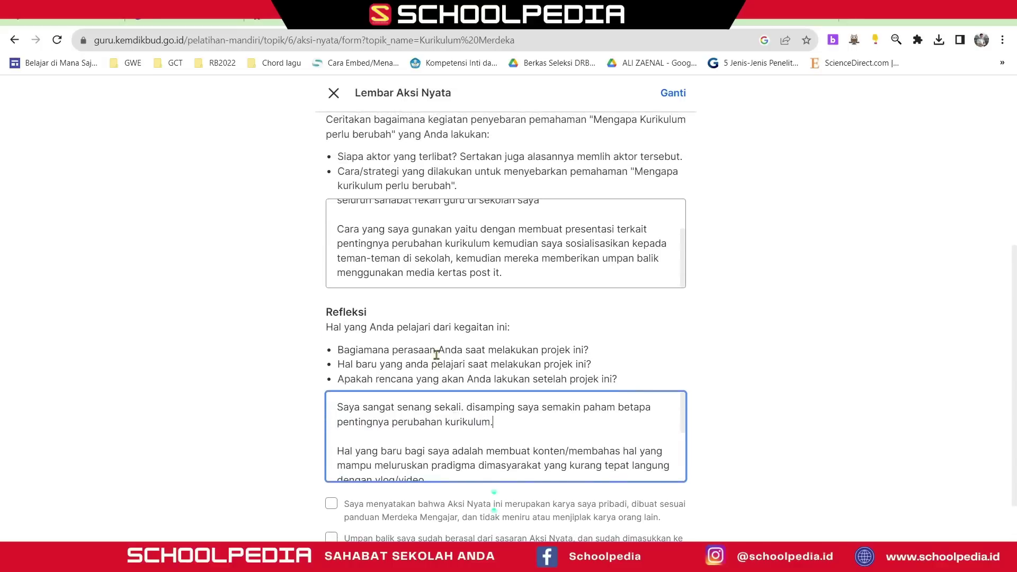
pyautogui.scroll(-2, 456, 355)
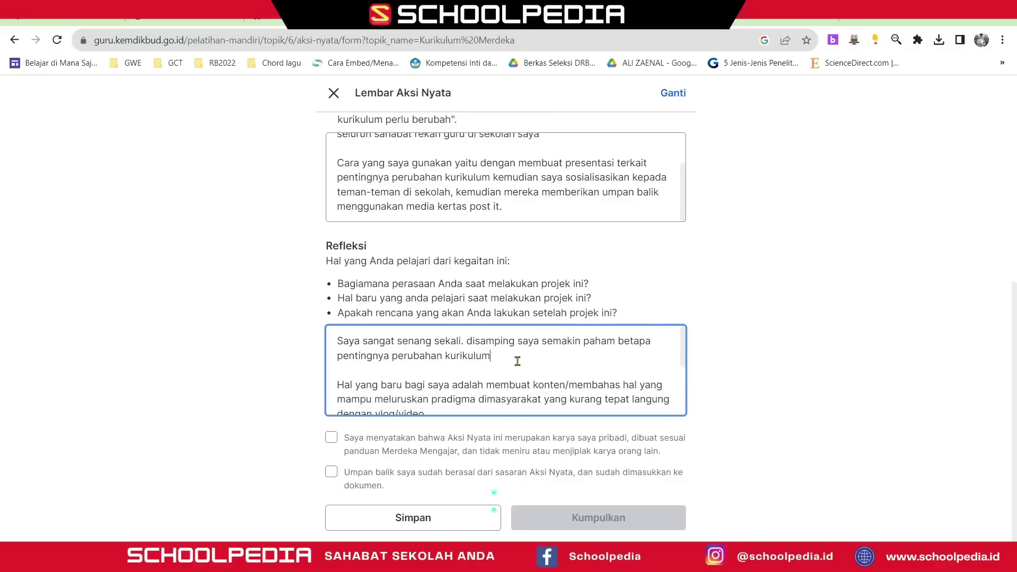
pyautogui.write('saya juga bisa berdiskusi banyak bers')
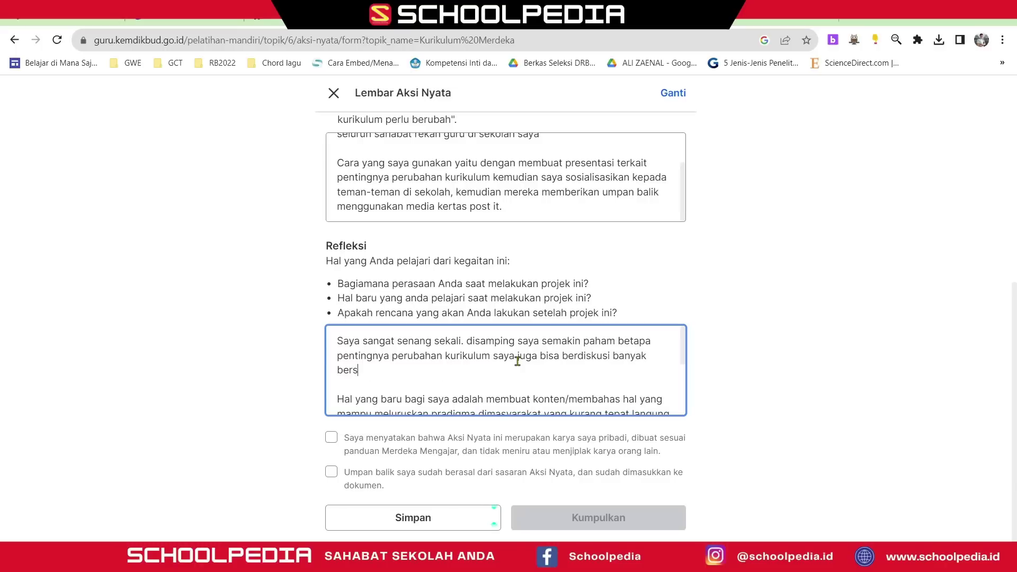
pyautogui.write('ama rekan guru terkait pentingnya p')
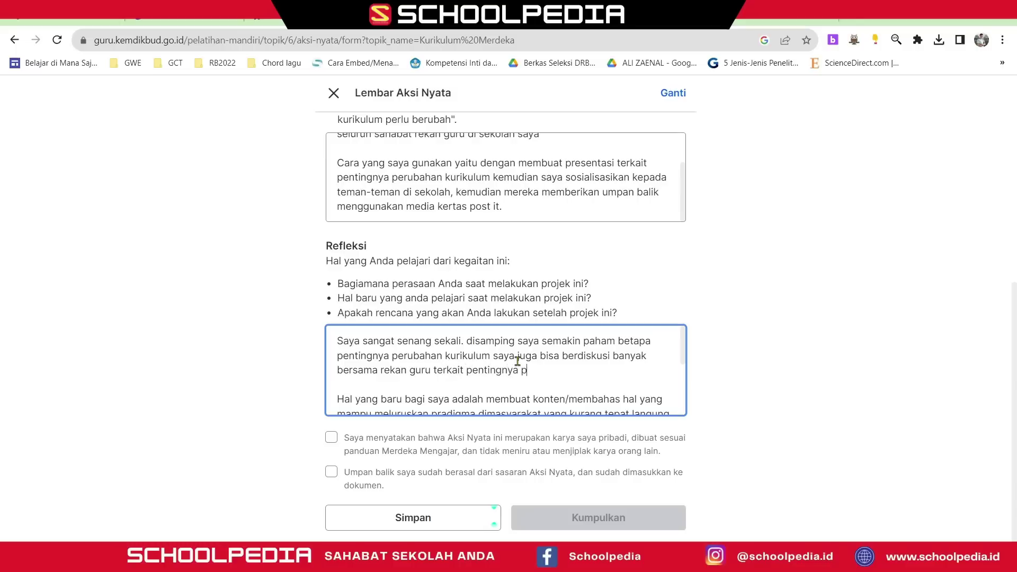
pyautogui.write('erubahan kurikulum.')
pyautogui.scroll(-2, 502, 368)
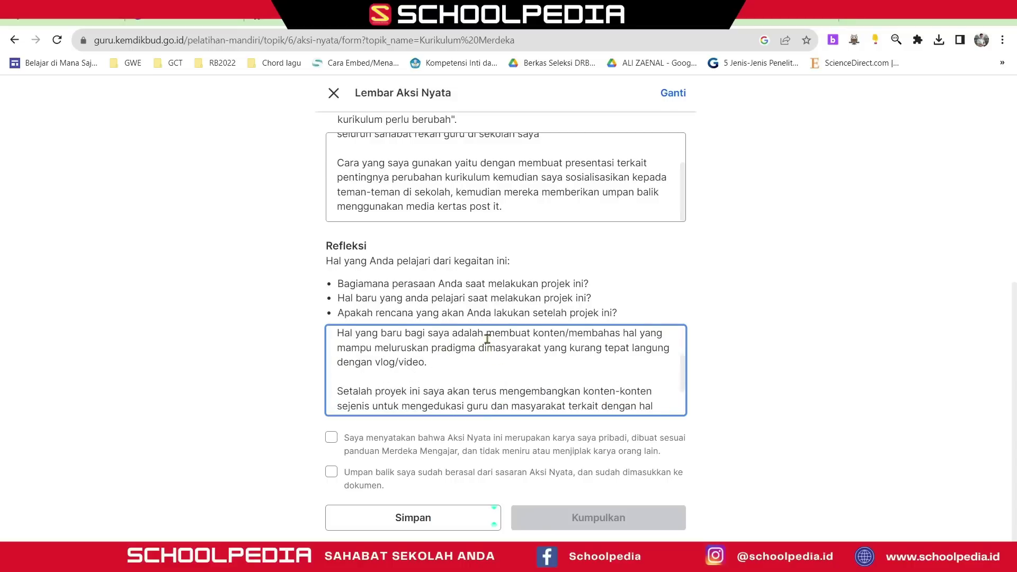
# - Replace the vlog sentence with curriculum change fitting students' needs and making Canva digital presentations
pyautogui.moveTo(487, 335); pyautogui.dragTo(484, 361)
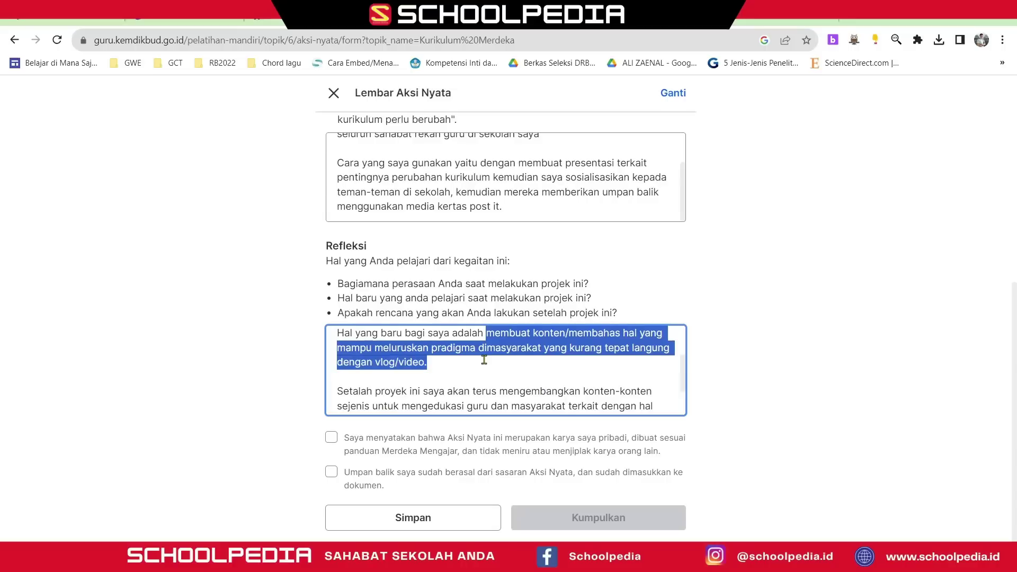
pyautogui.write('penting')
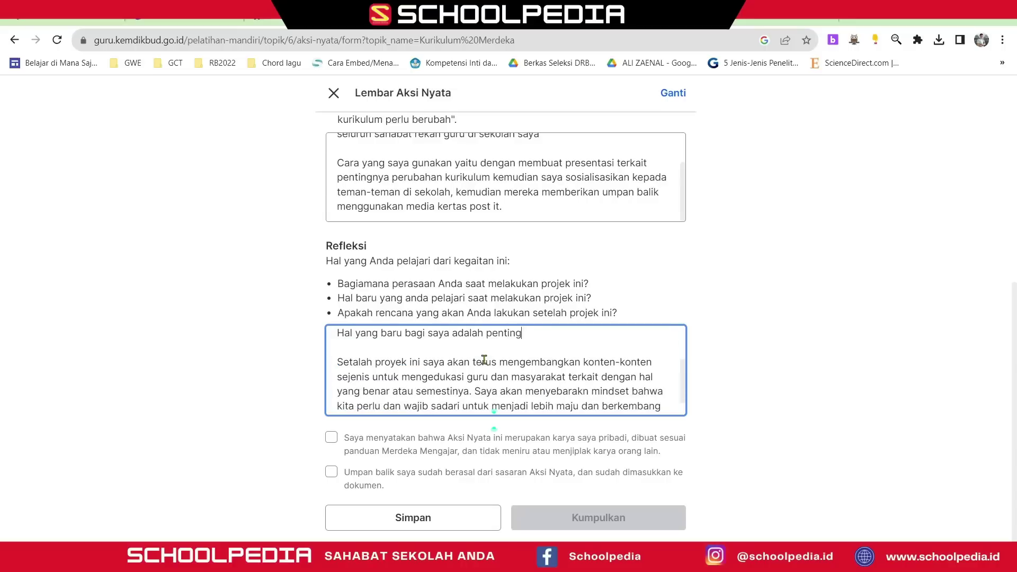
pyautogui.write('nya perubahan kurikulum ')
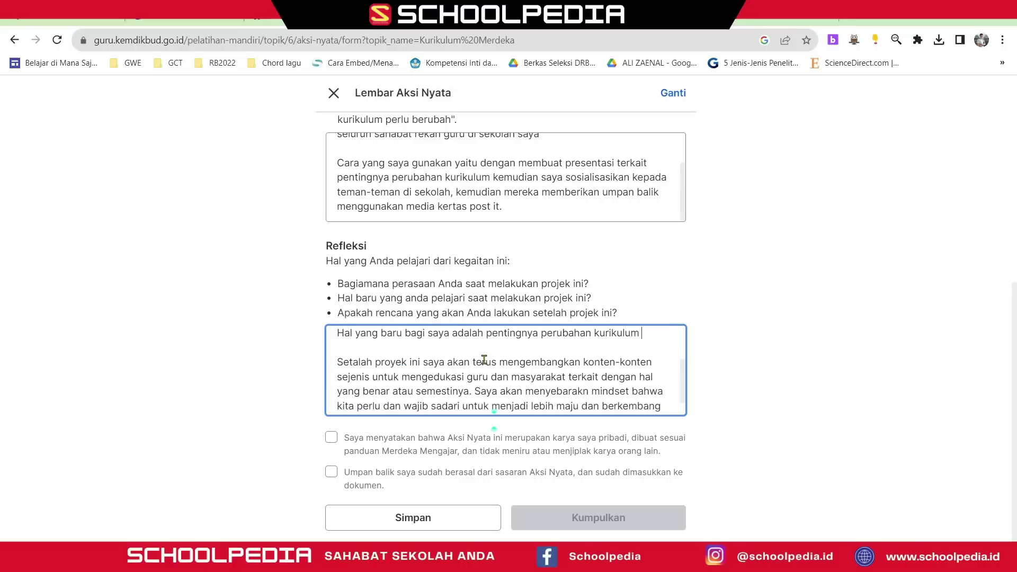
pyautogui.write('yang sesaui')
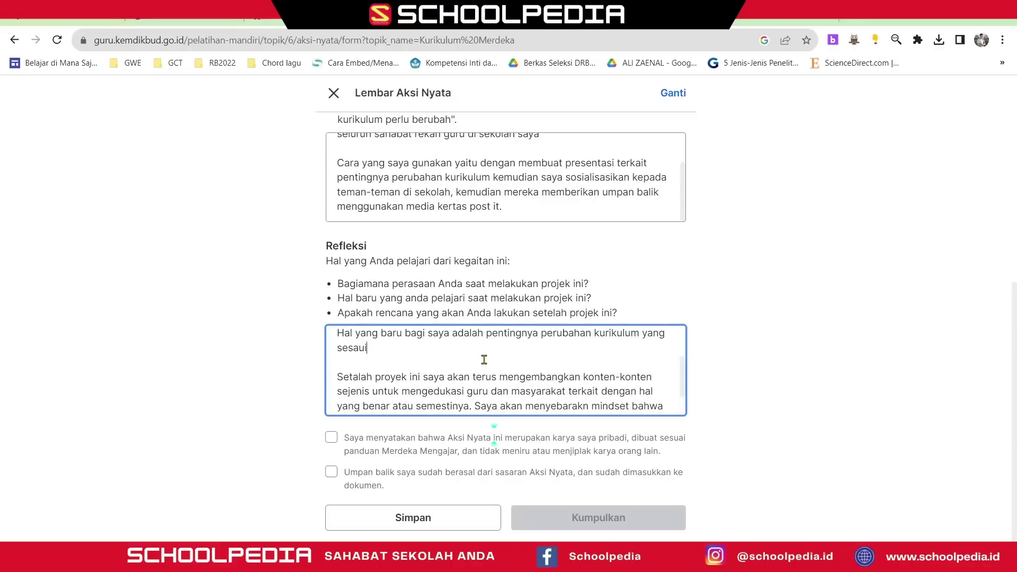
pyautogui.write(' dengan kebutuhan peserta ')
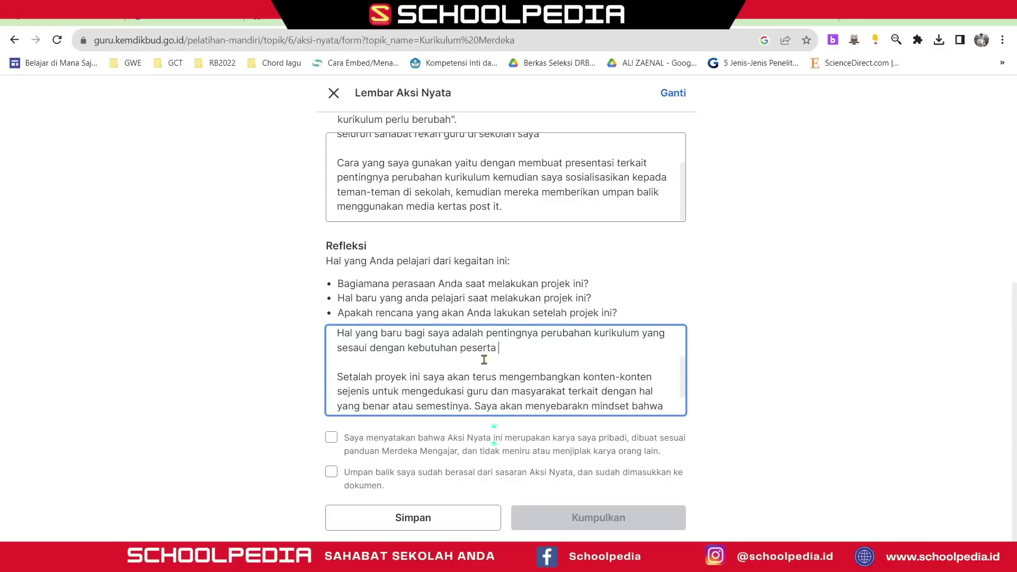
pyautogui.write('didik saat ini')
pyautogui.write('. Membuat presentasi d')
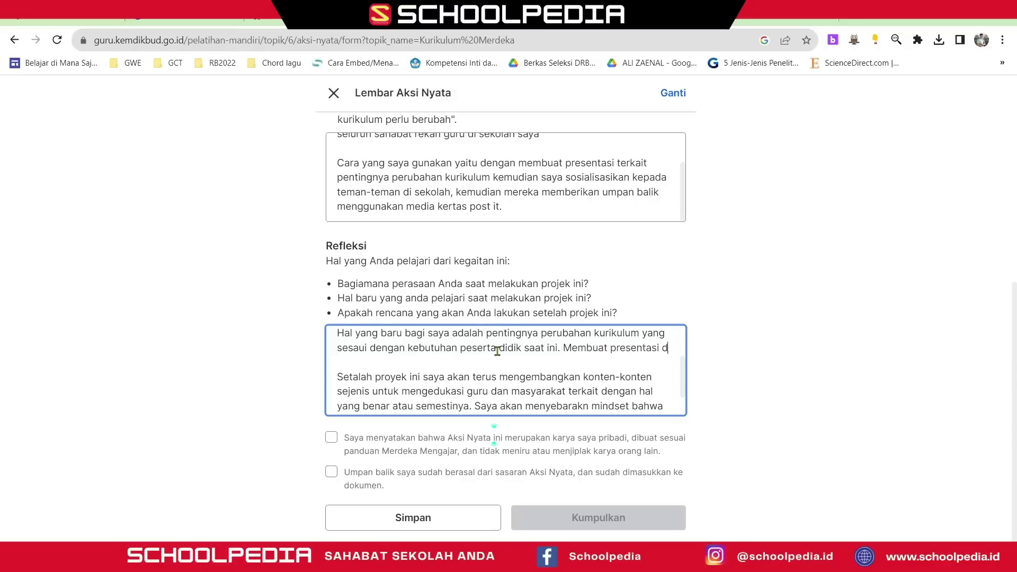
pyautogui.write('igital menggunakan Canva')
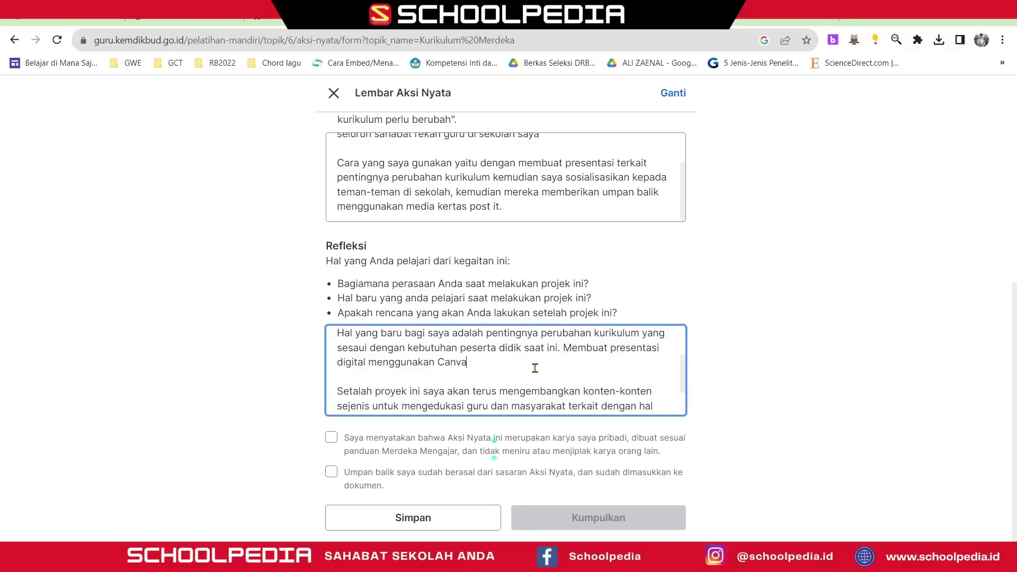
pyautogui.scroll(-2, 535, 367)
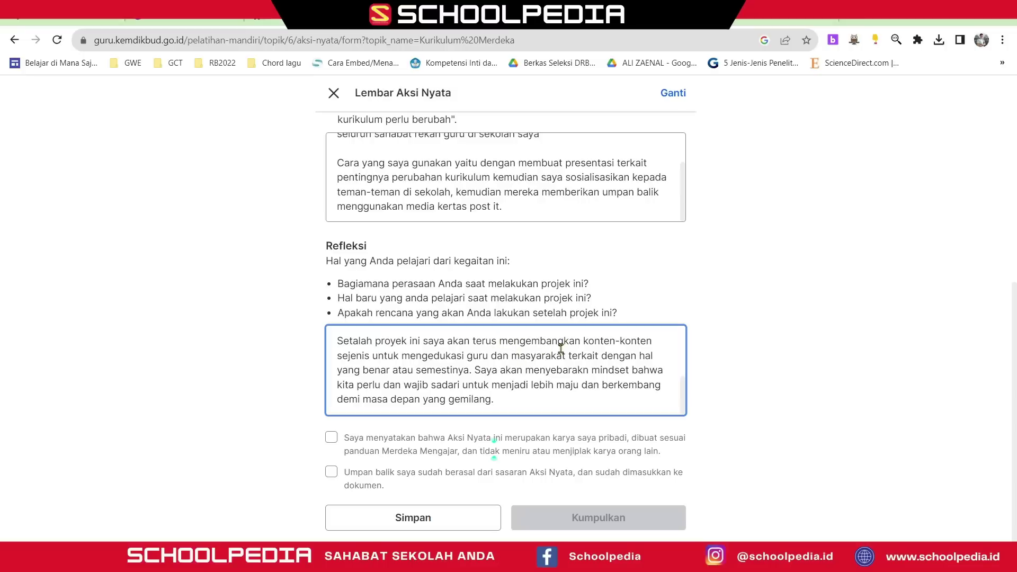
# - Change 'konten-konten sejenis' to 'kemampuan dalam membuat presentasi', insert 'terus' after 'untuk', and add 'sesuai dengan kebutuhan zaman saat'
pyautogui.moveTo(583, 343); pyautogui.dragTo(372, 355)
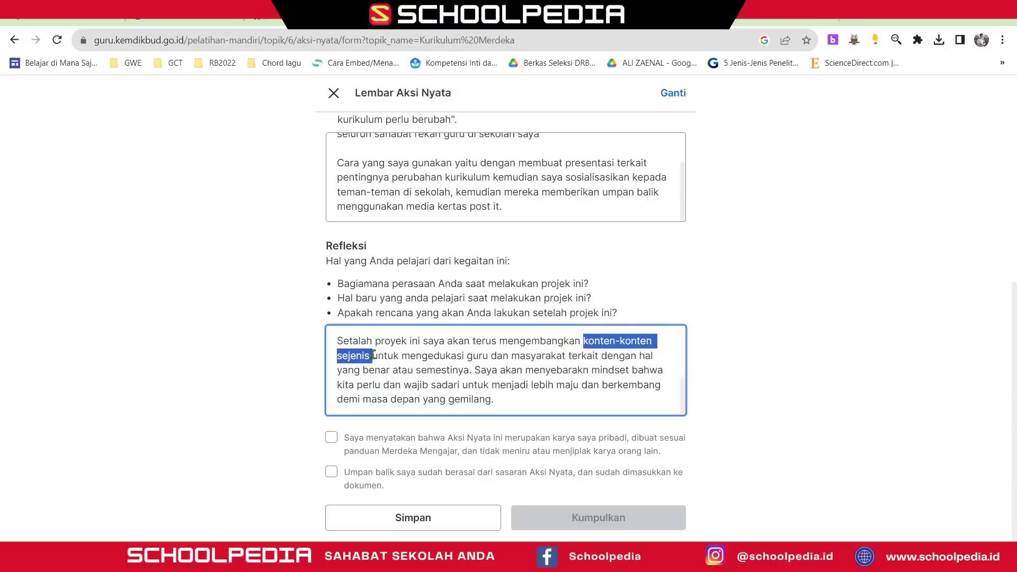
pyautogui.write('kemampuan dalam ')
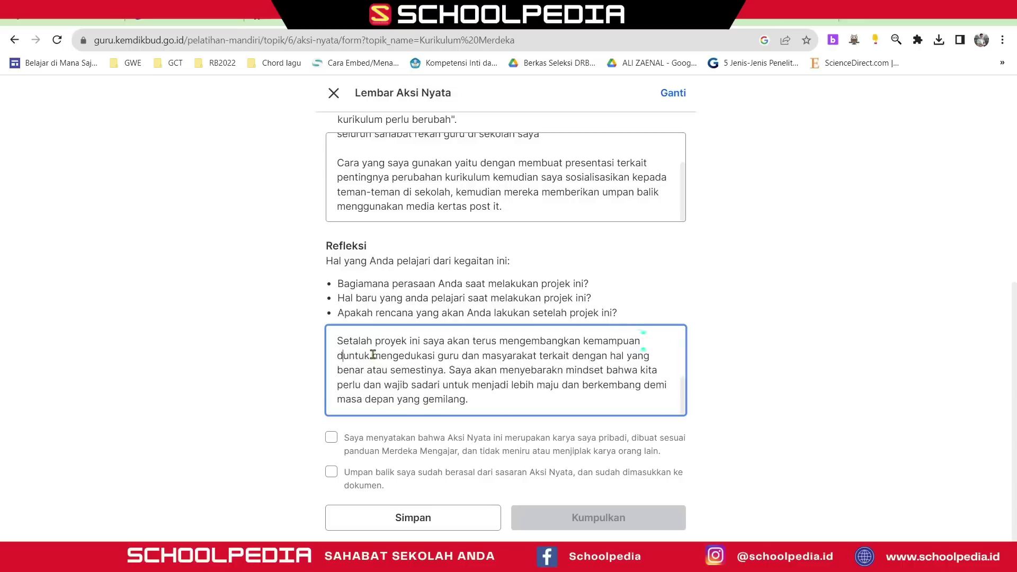
pyautogui.write(' membuat pr')
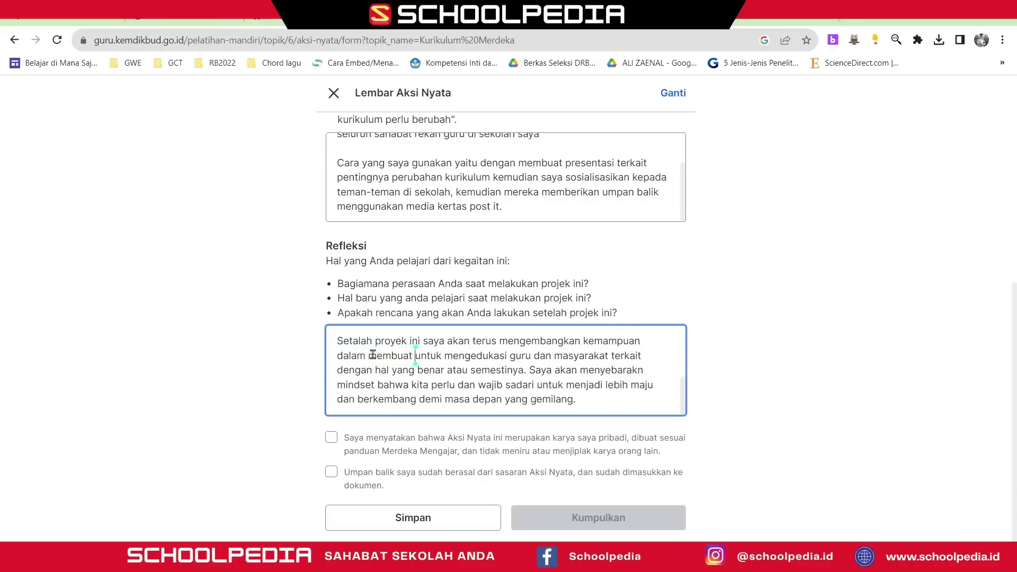
pyautogui.write('esentas')
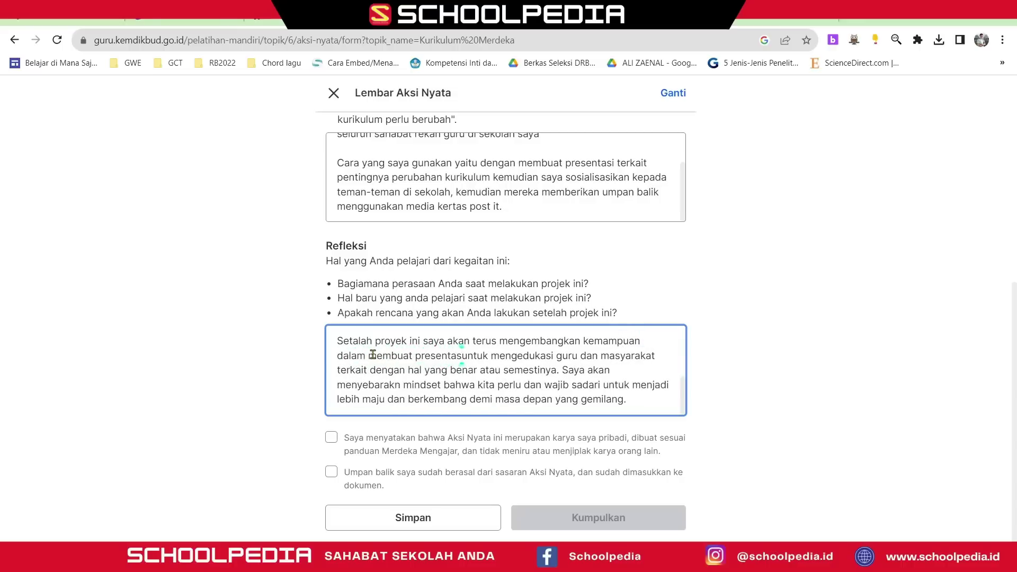
pyautogui.write('i')
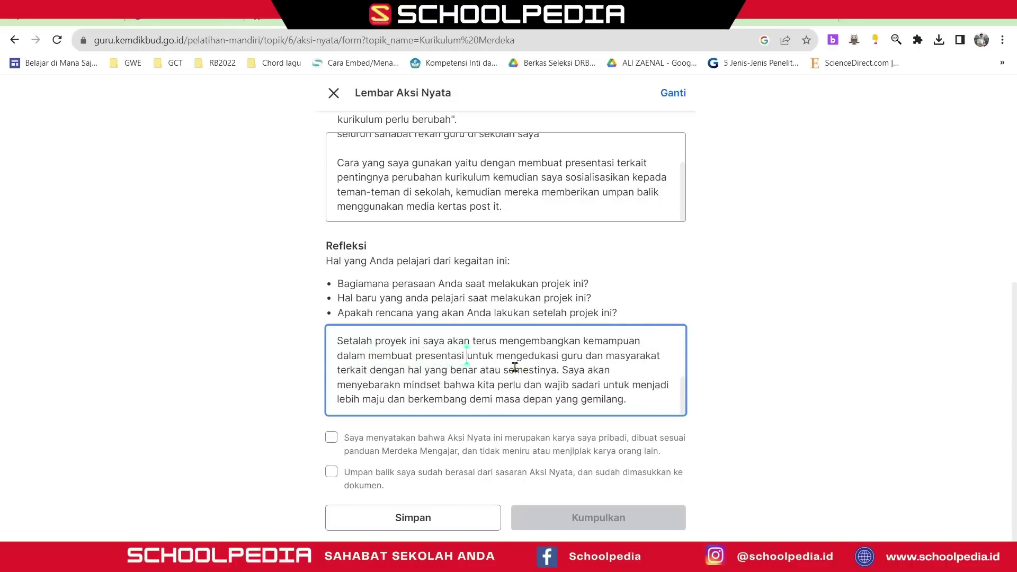
pyautogui.click(496, 357)
pyautogui.write('terus')
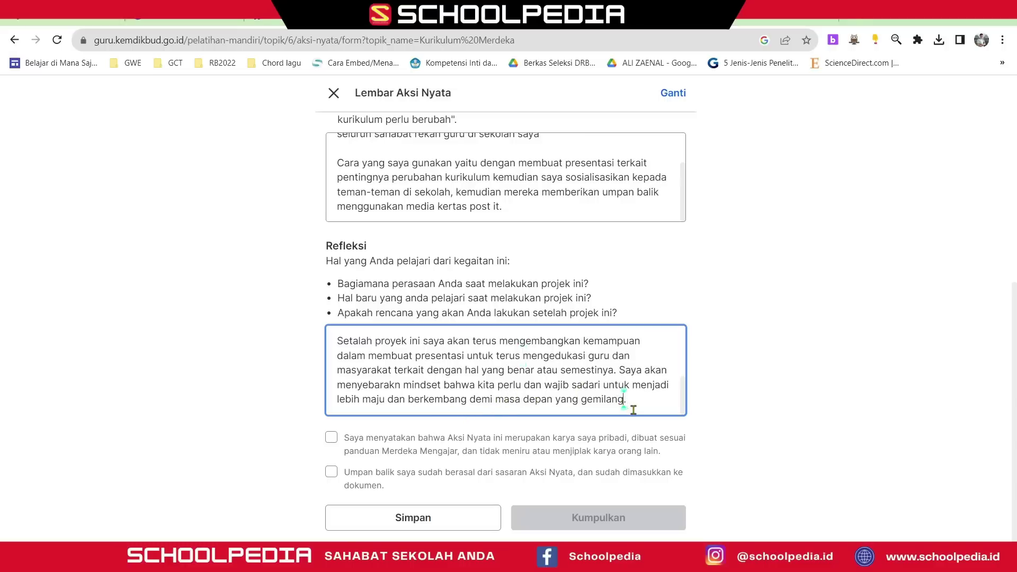
pyautogui.write('sesuai dengan')
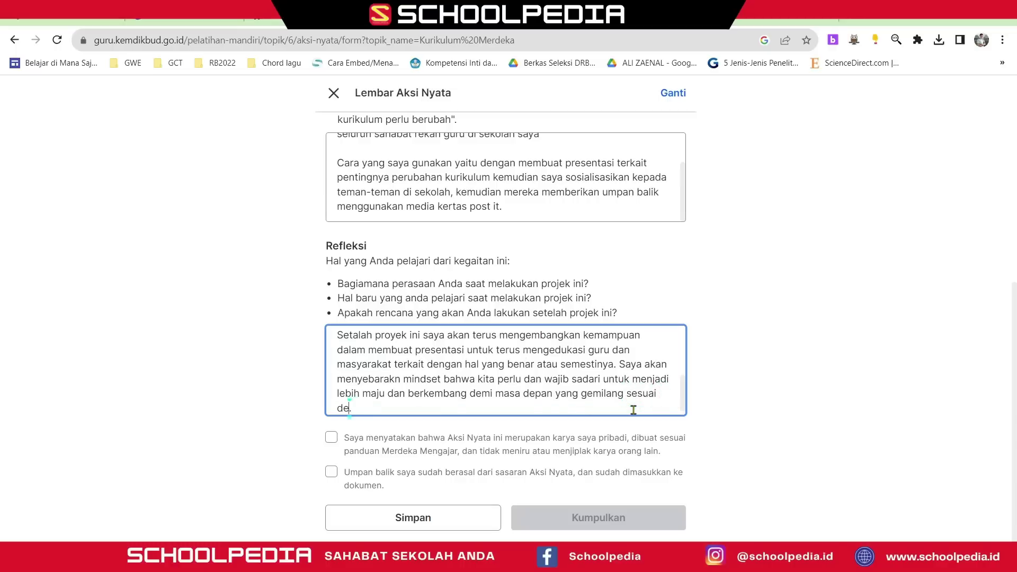
pyautogui.write(' kebutuhan zaman saat ini')
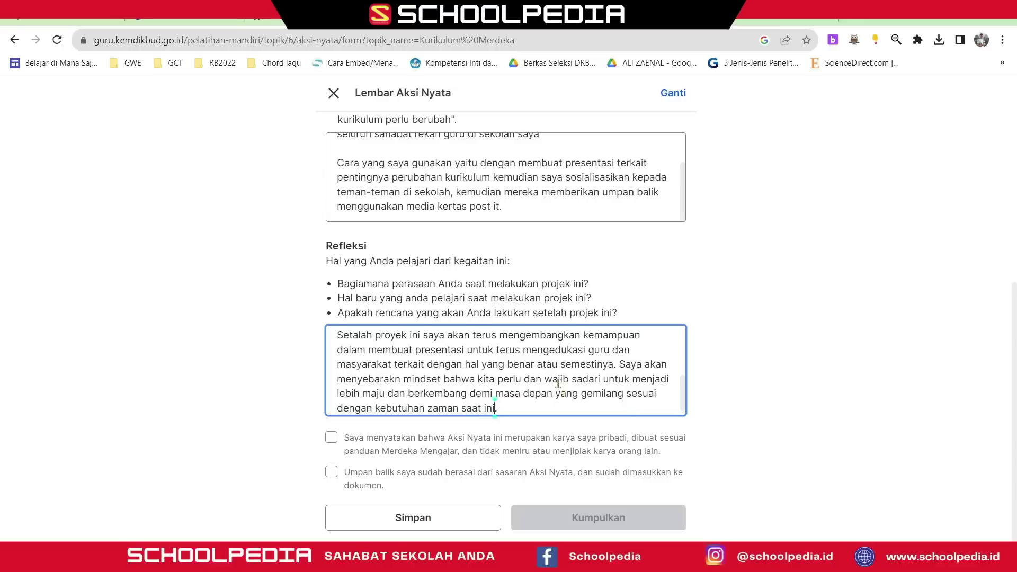
# - Correct the misspelling 'Setalah' to 'Setelah' in the reflection paragraph
pyautogui.scroll(2, 559, 393)
pyautogui.scroll(-2, 559, 393)
pyautogui.scroll(3, 478, 388)
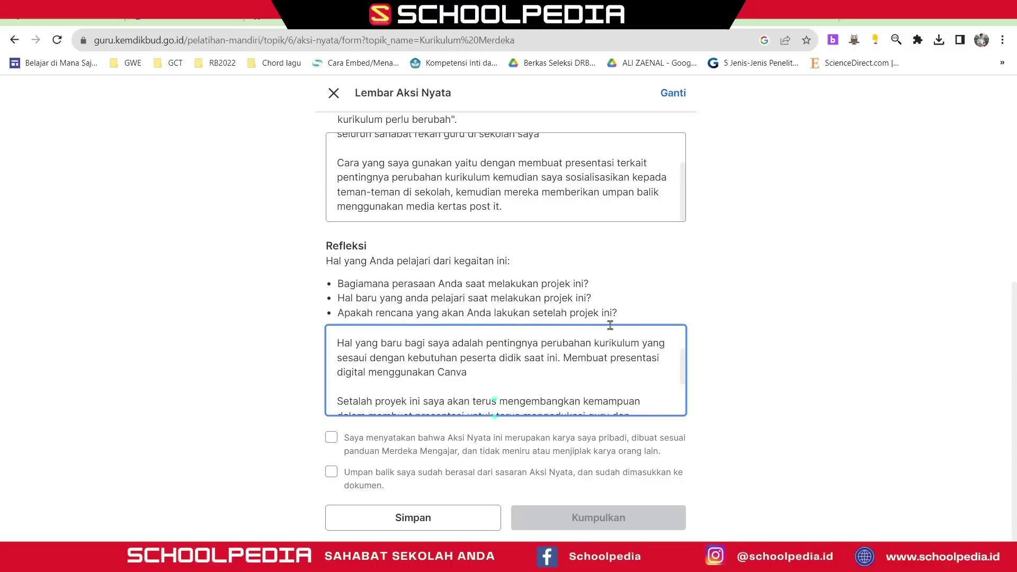
pyautogui.scroll(-2, 572, 358)
pyautogui.scroll(2, 454, 385)
pyautogui.scroll(-2, 454, 385)
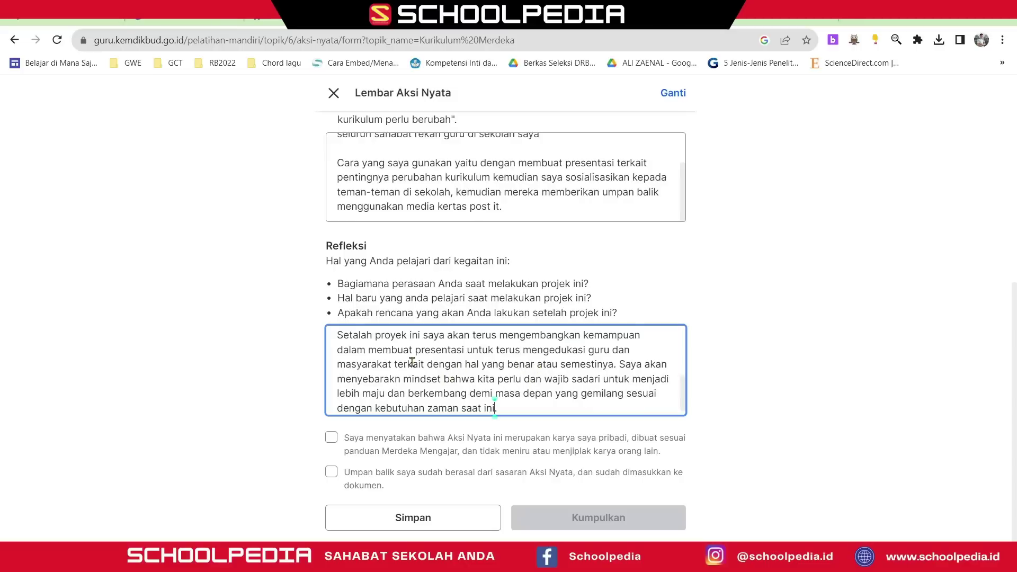
pyautogui.moveTo(358, 335); pyautogui.dragTo(358, 375)
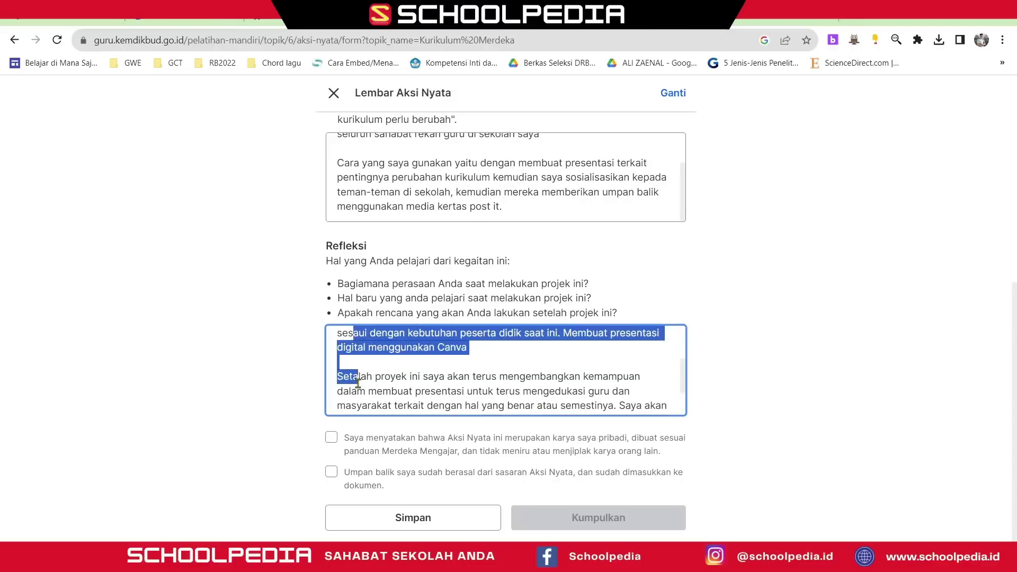
pyautogui.click(358, 375)
pyautogui.press('BackSpace')
pyautogui.write('e')
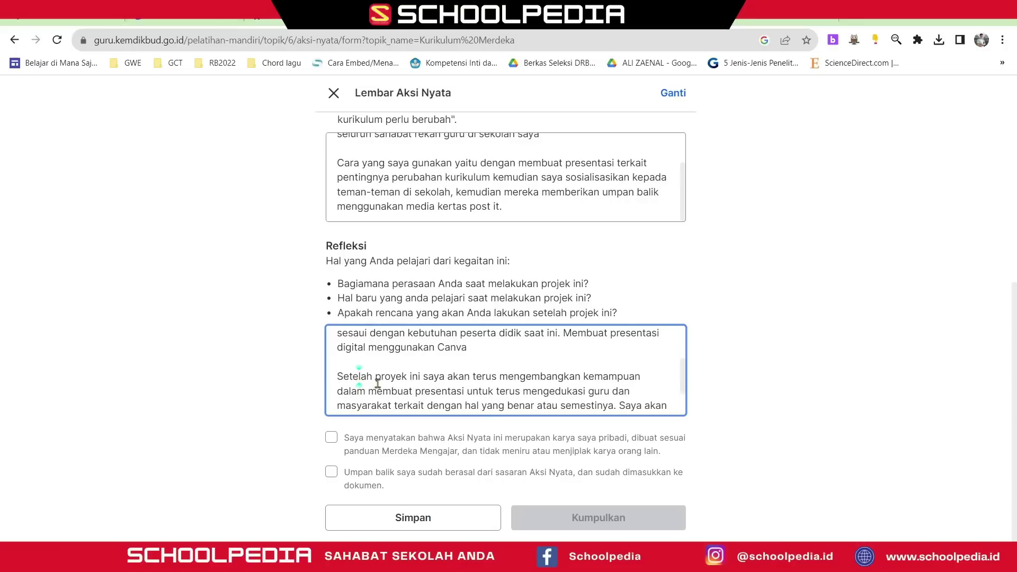
pyautogui.scroll(-1, 406, 379)
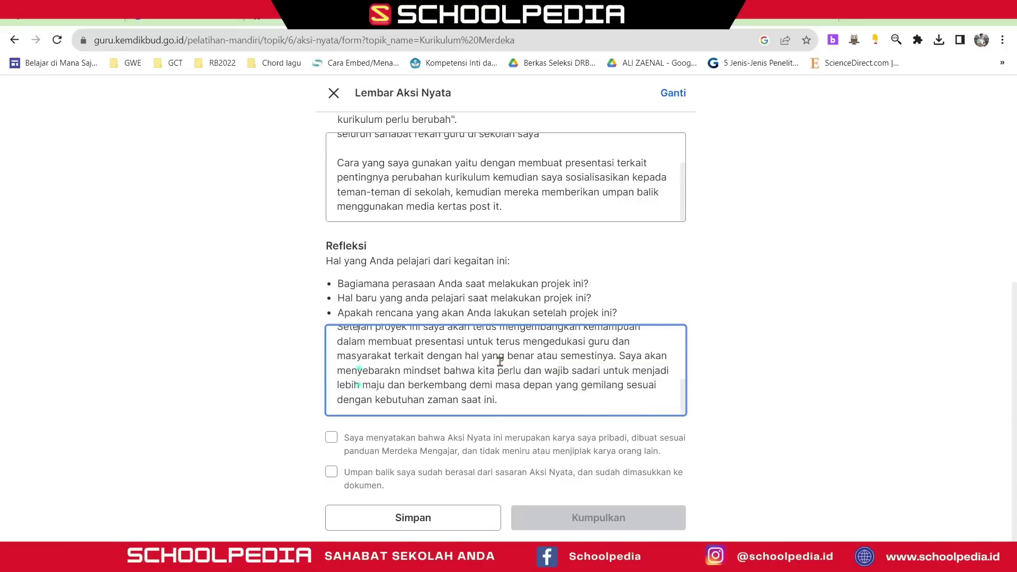
pyautogui.scroll(2, 498, 357)
pyautogui.scroll(-2, 543, 391)
# - Tick the original-work and feedback-included declarations, then submit the Aksi Nyata with Kumpulkan
pyautogui.click(618, 356)
pyautogui.click(579, 402)
pyautogui.scroll(3, 505, 405)
pyautogui.scroll(-3, 504, 402)
pyautogui.click(331, 437)
pyautogui.click(331, 473)
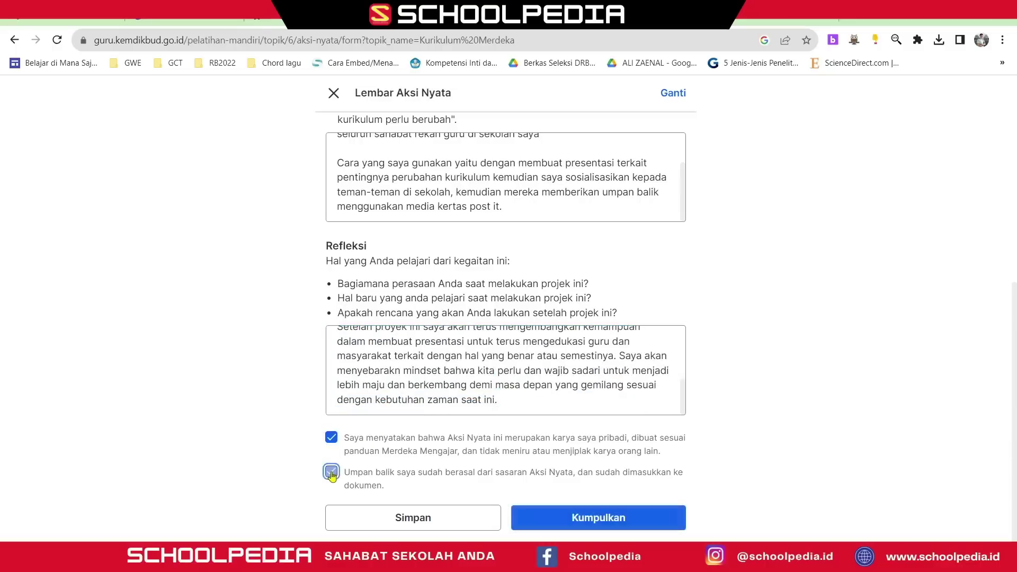
pyautogui.click(594, 515)
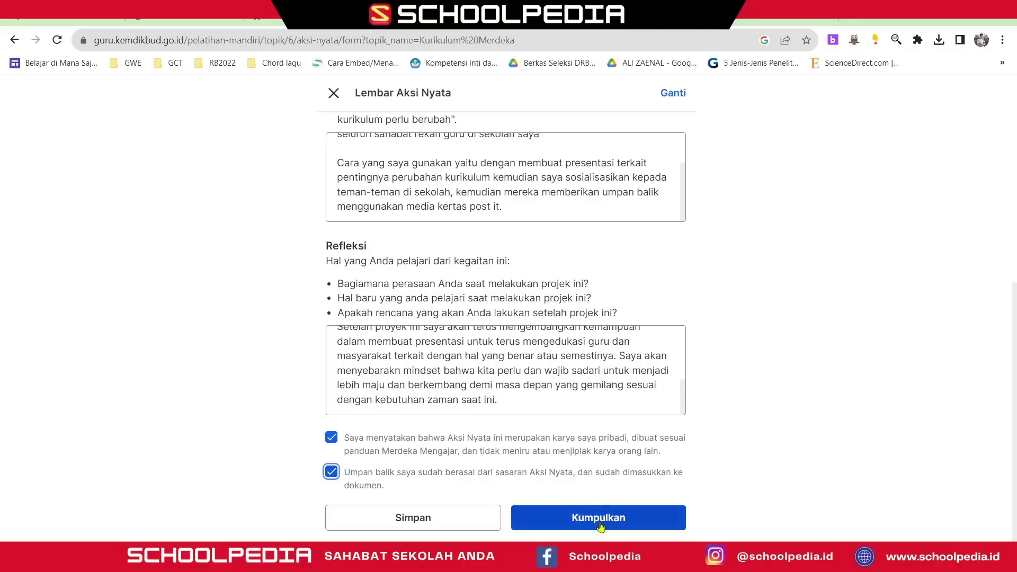
pyautogui.click(601, 525)
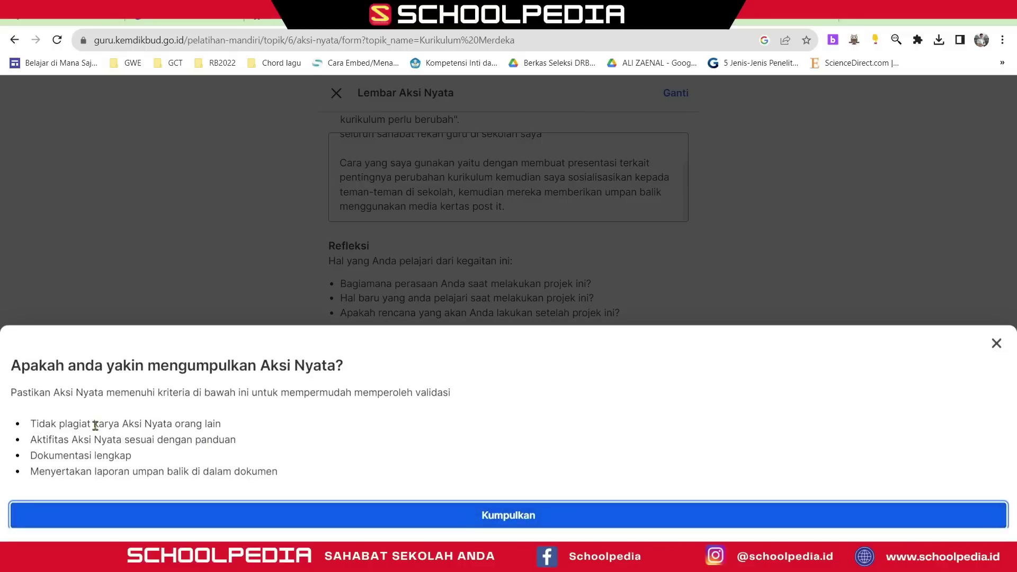
pyautogui.moveTo(95, 425); pyautogui.dragTo(193, 443)
pyautogui.click(86, 440)
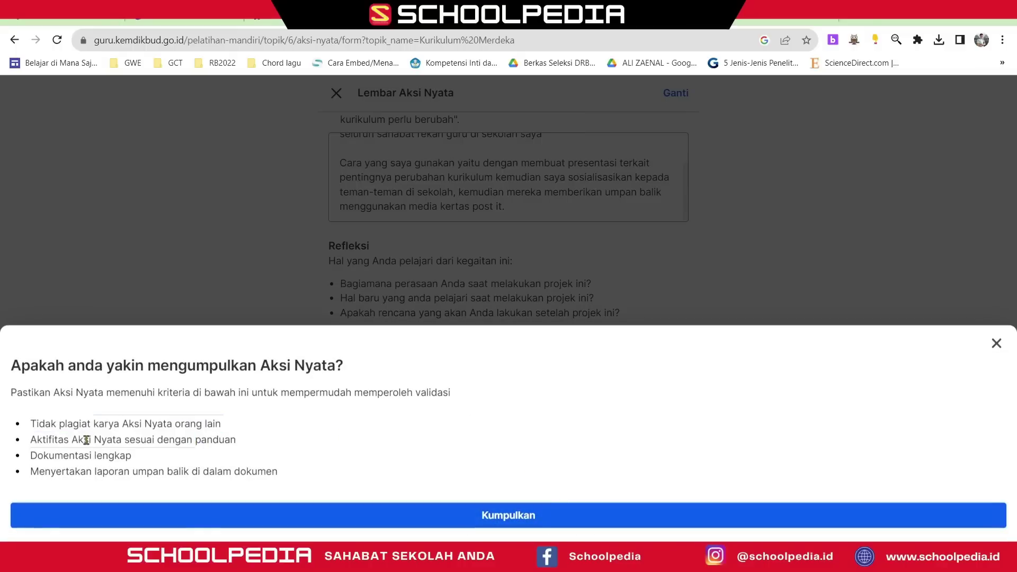
pyautogui.moveTo(86, 441); pyautogui.dragTo(194, 487)
pyautogui.click(89, 458)
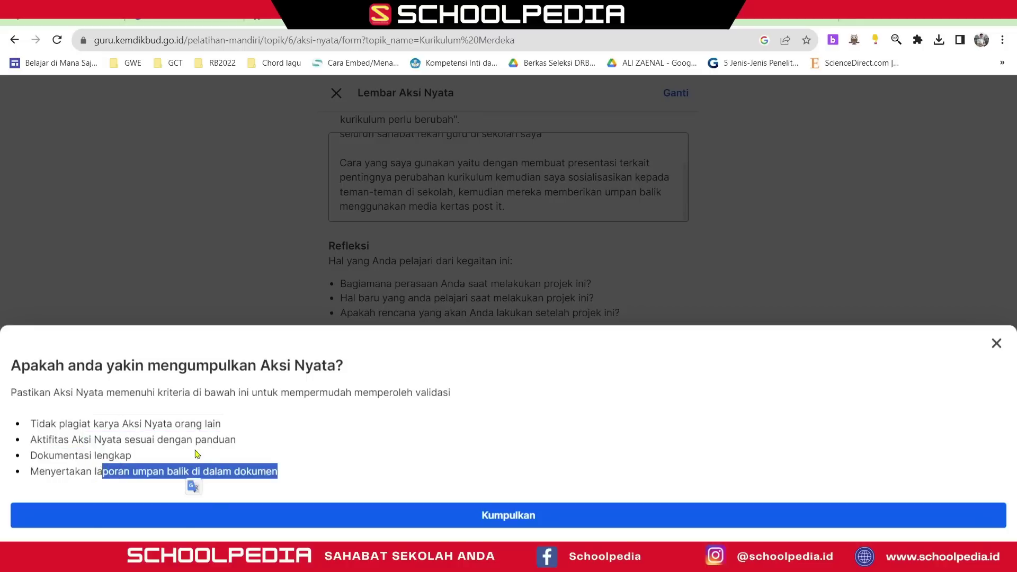
pyautogui.moveTo(59, 424); pyautogui.dragTo(222, 424)
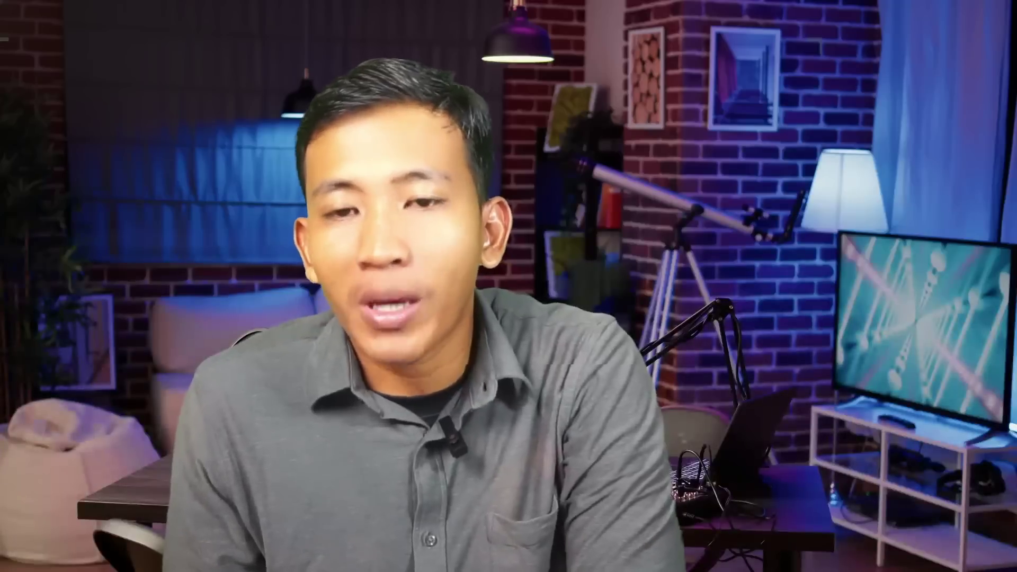